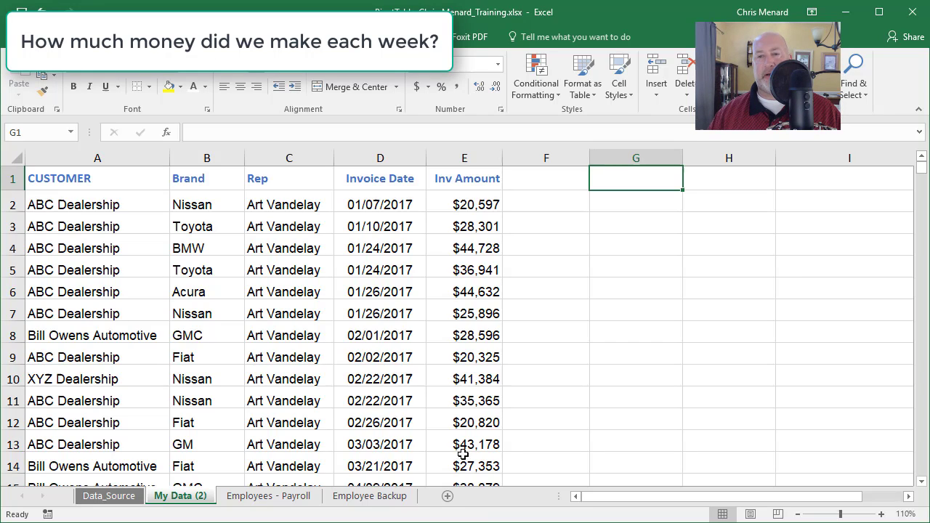
click(404, 218)
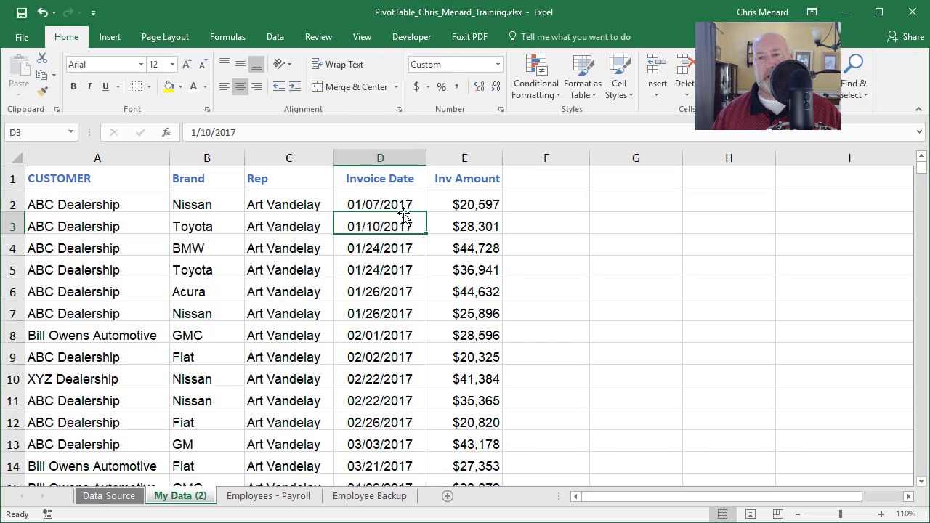
click(403, 211)
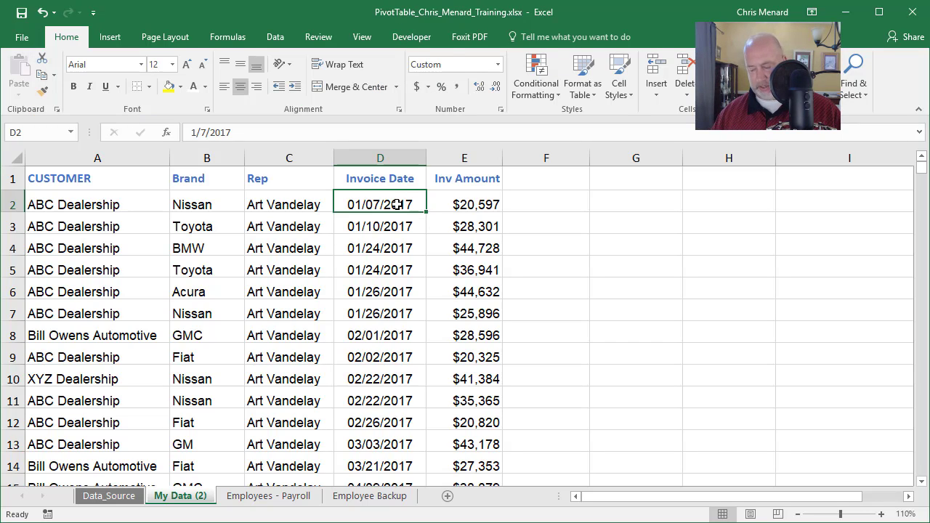
click(625, 181)
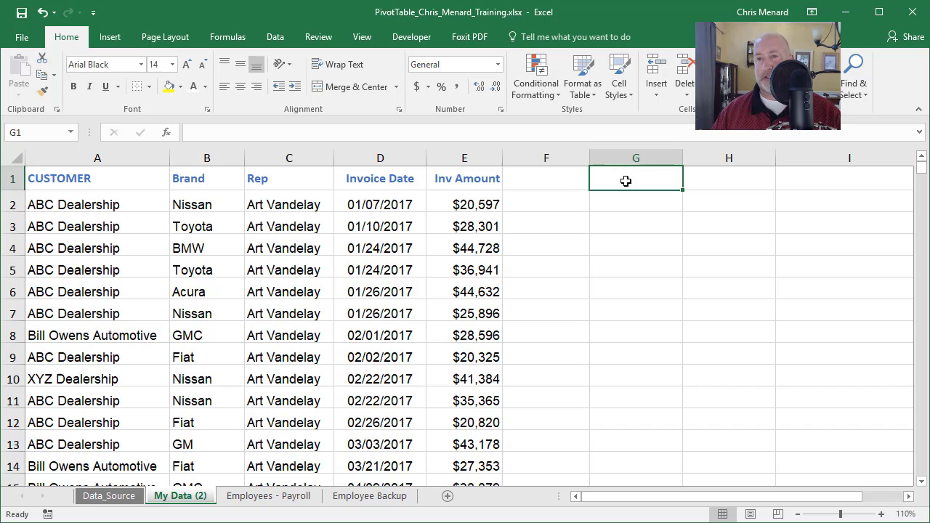
click(554, 186)
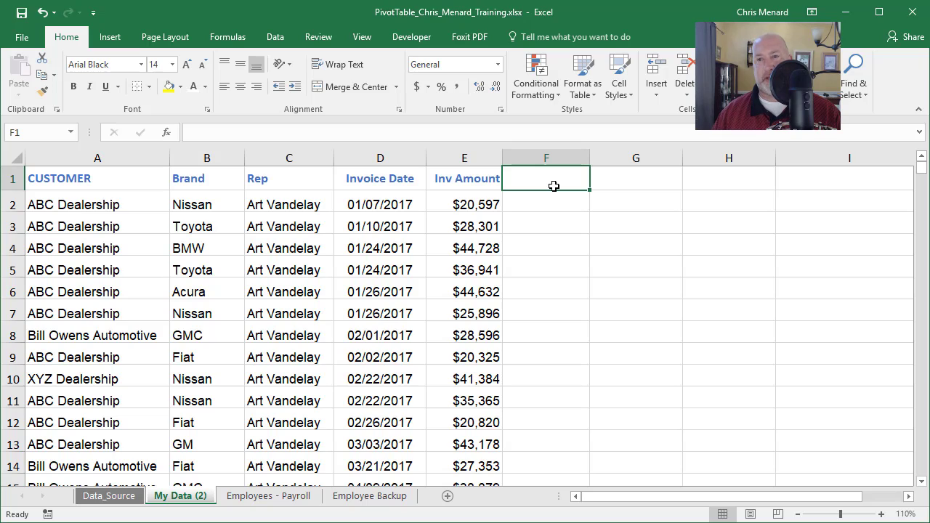
- Enter the header "start date" in H1 for a new lookup table beside the invoice data
key(Right)
key(Right)
key(Left)
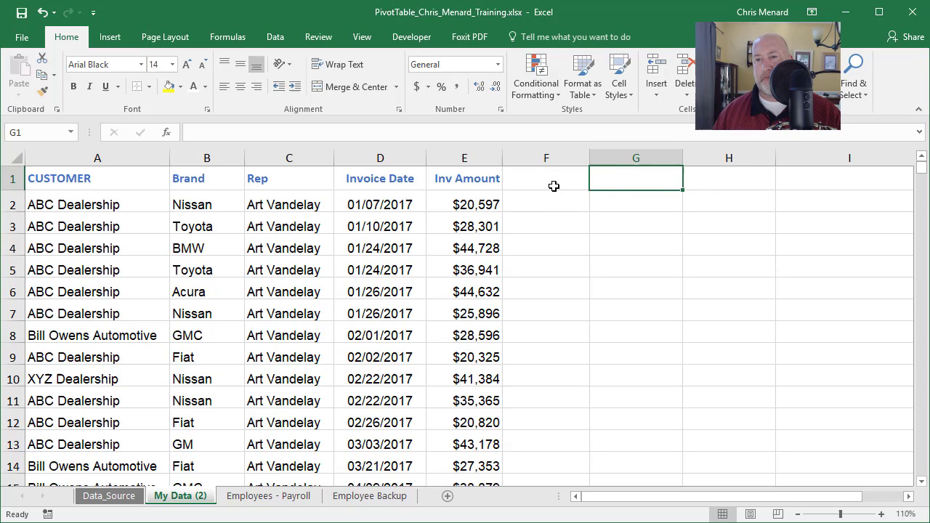
key(Right)
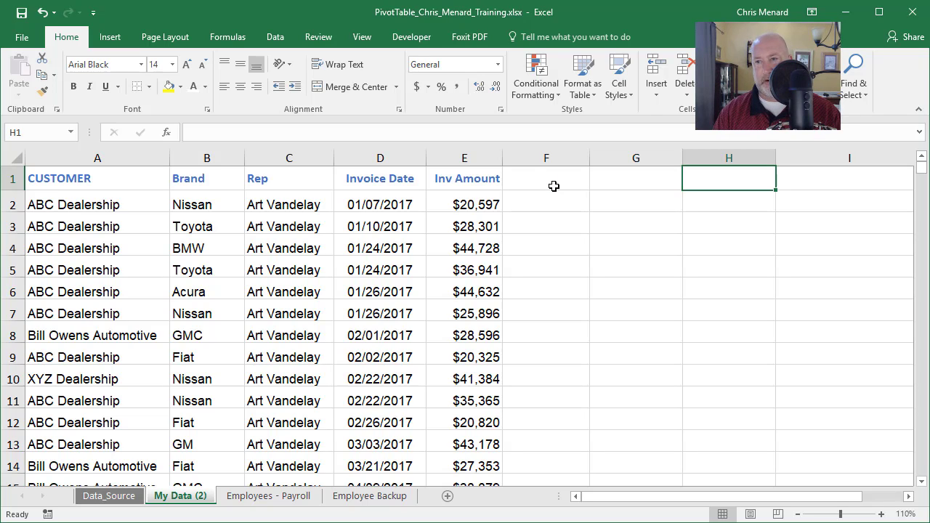
text(Week)
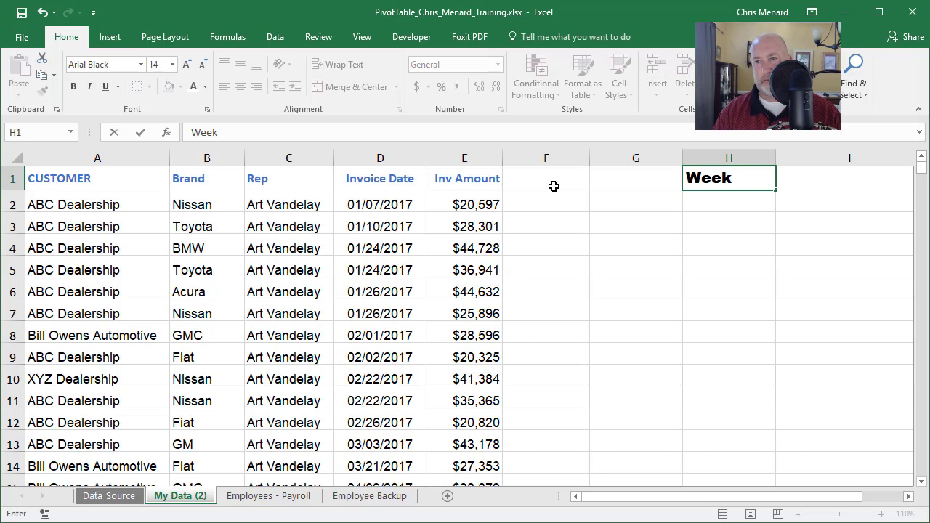
key(BackSpace)
key(BackSpace)
key(BackSpace)
key(BackSpace)
key(BackSpace)
text(start)
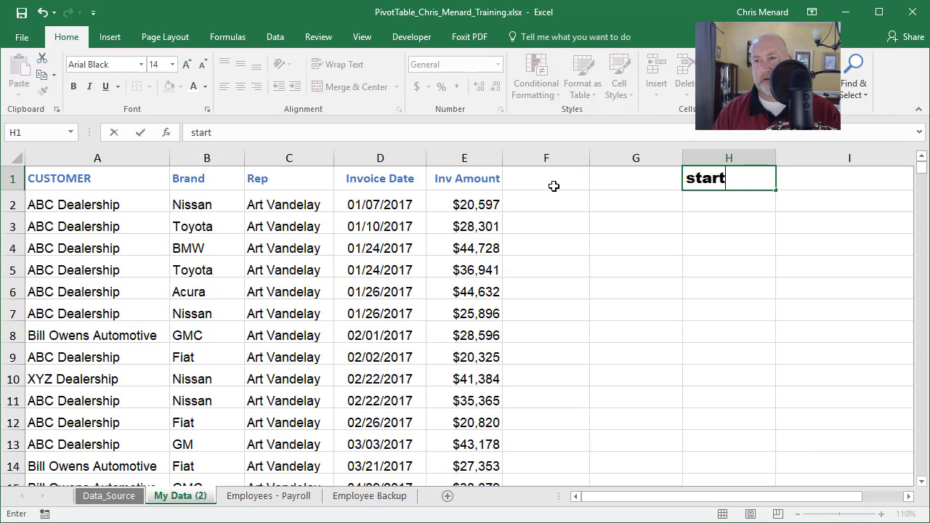
text( date)
key(Tab)
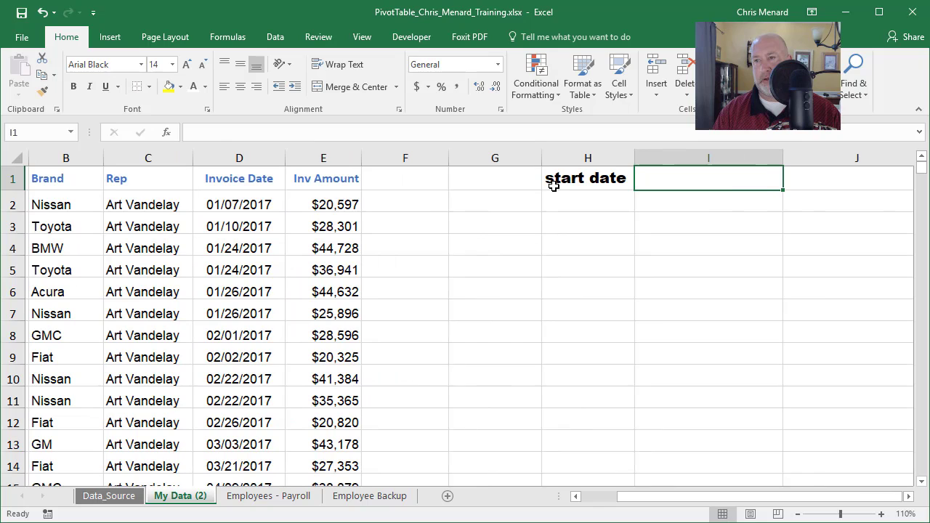
- Enter the header "Week Number" in I1, next to the start date header
text(We)
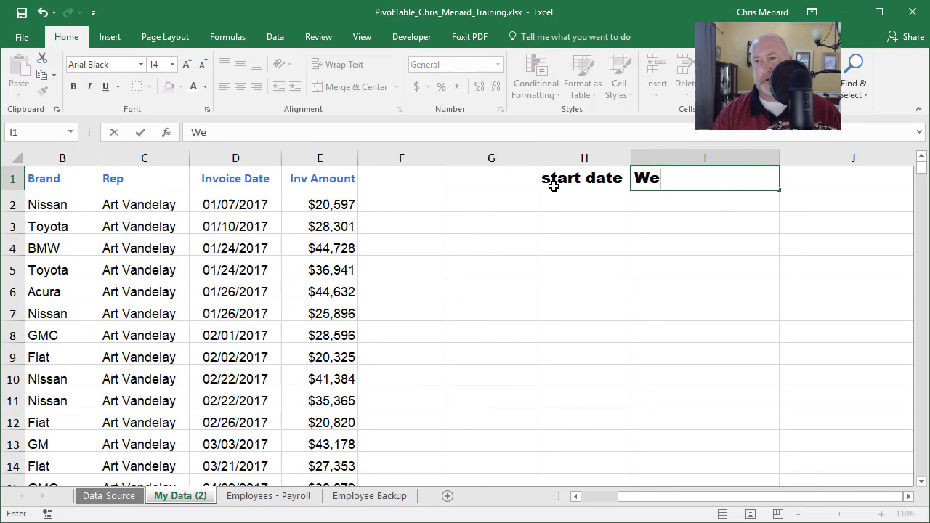
text(ek Number)
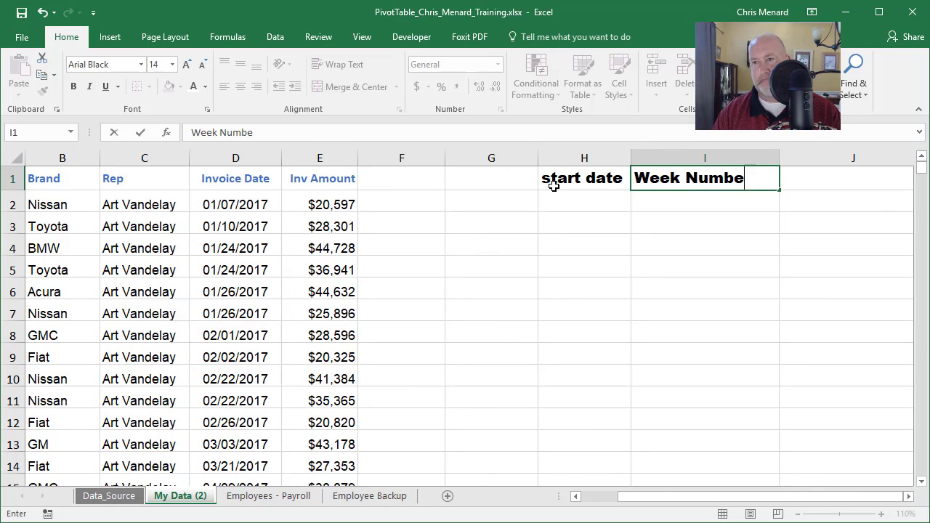
key(Return)
- Enter the first two weekly start dates, 1/1/2017 in H2 and 1/8/2017 in H3
text(1/1/)
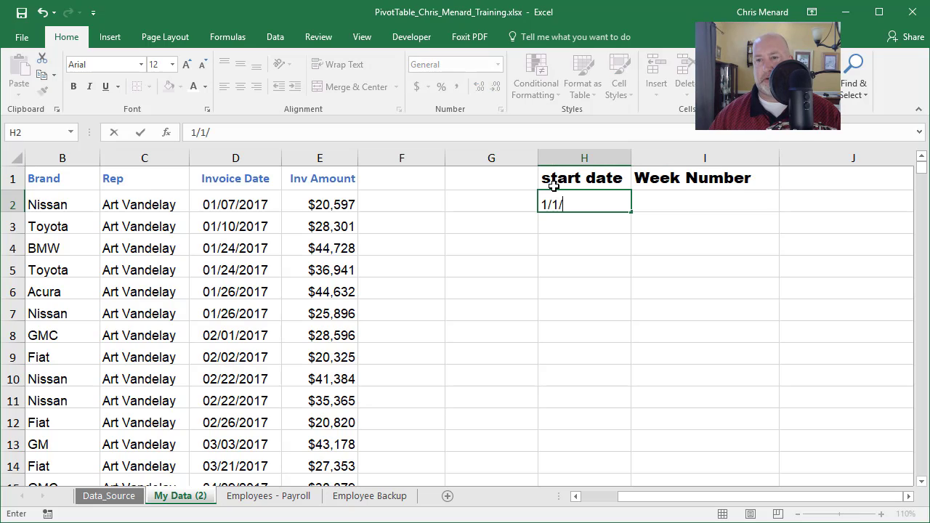
text(2017)
key(Return)
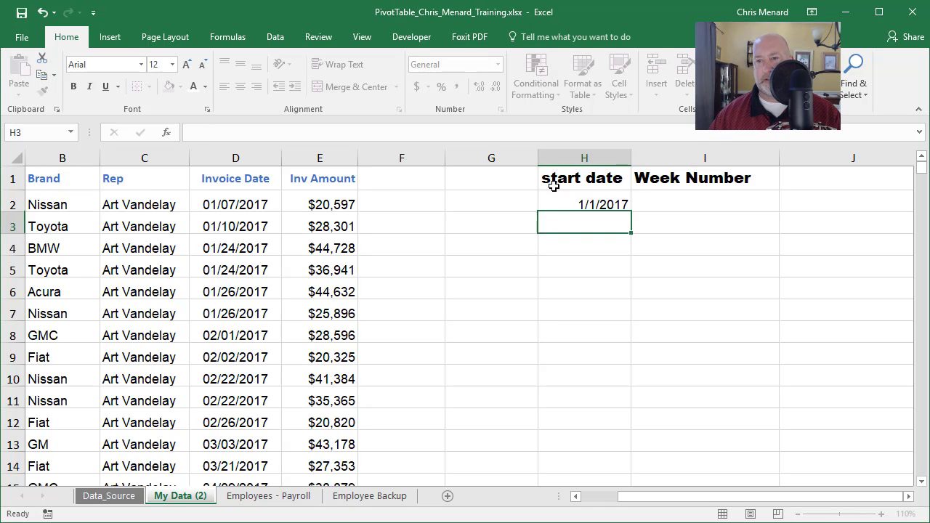
text(1/8/20)
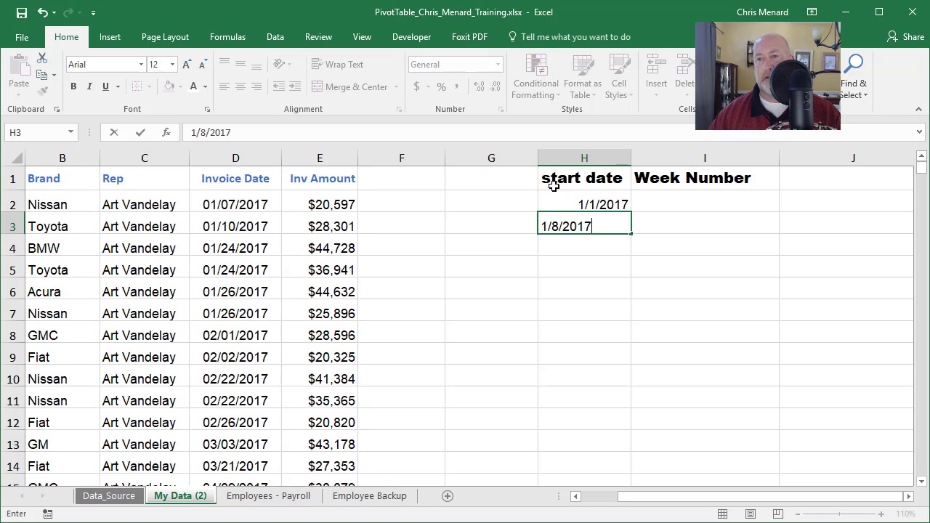
text(17)
key(Return)
click(600, 226)
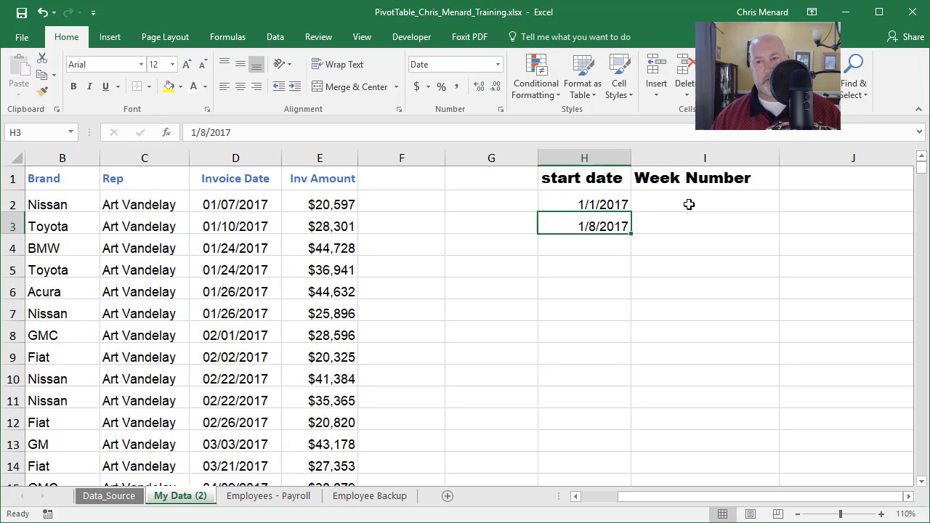
click(689, 204)
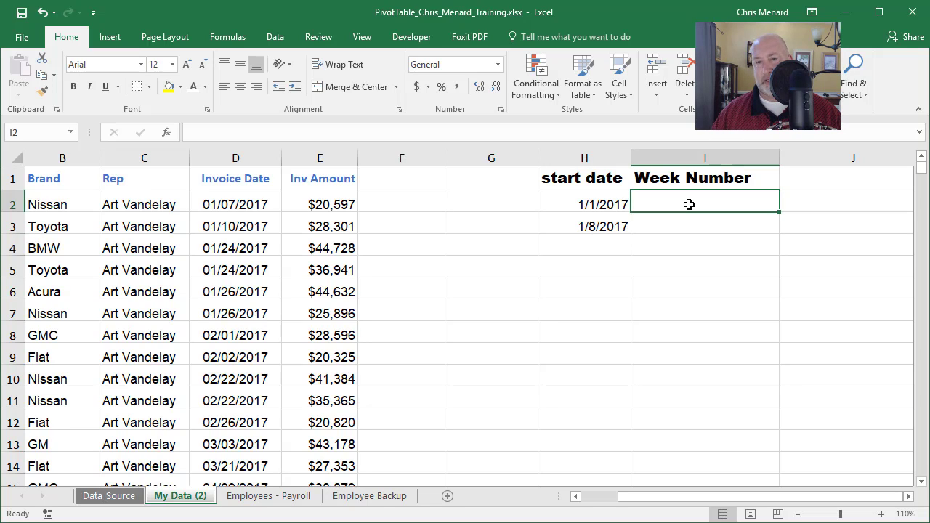
- Examine the Invoice Date column to check the order and range of the dates
click(261, 261)
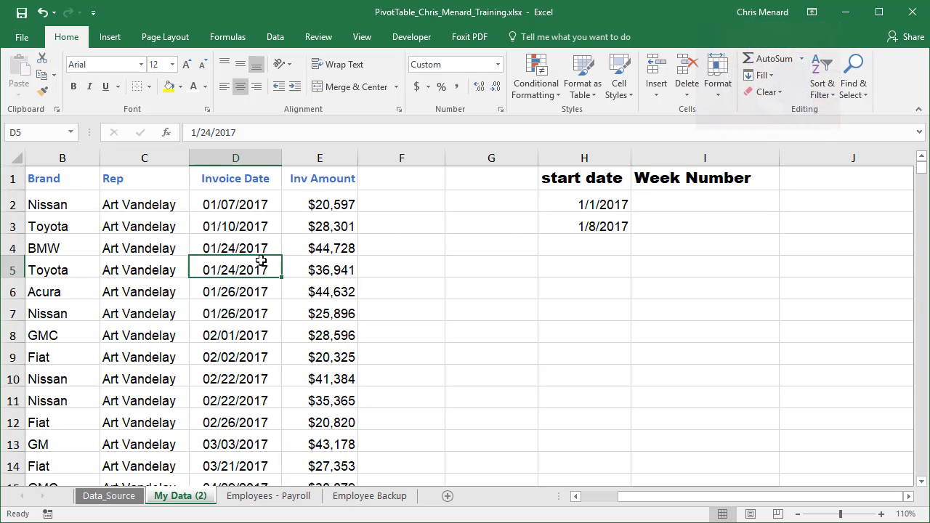
scroll(261, 261, down, 20)
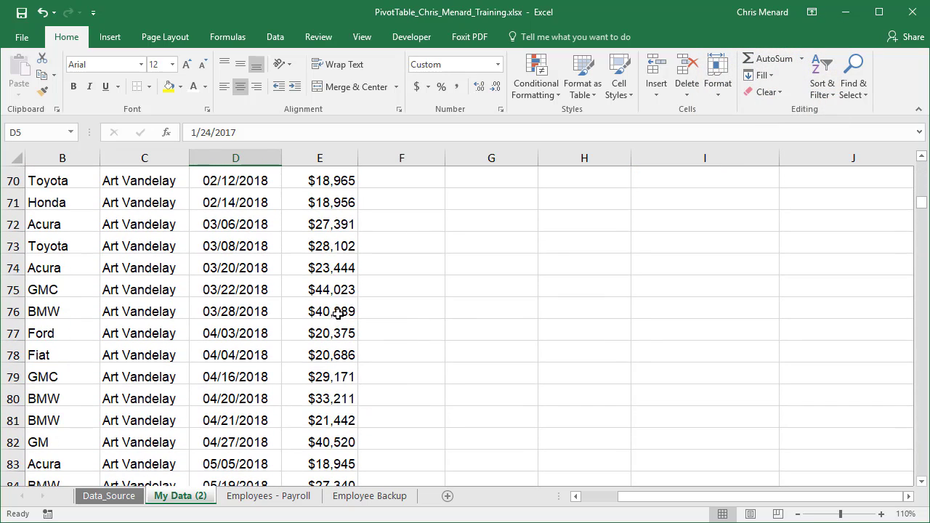
click(158, 290)
click(273, 36)
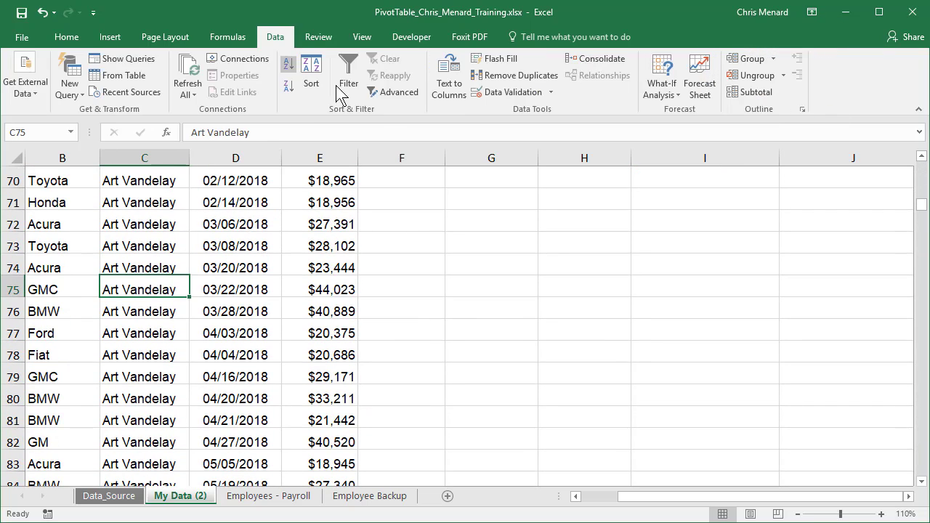
scroll(351, 247, down, 2)
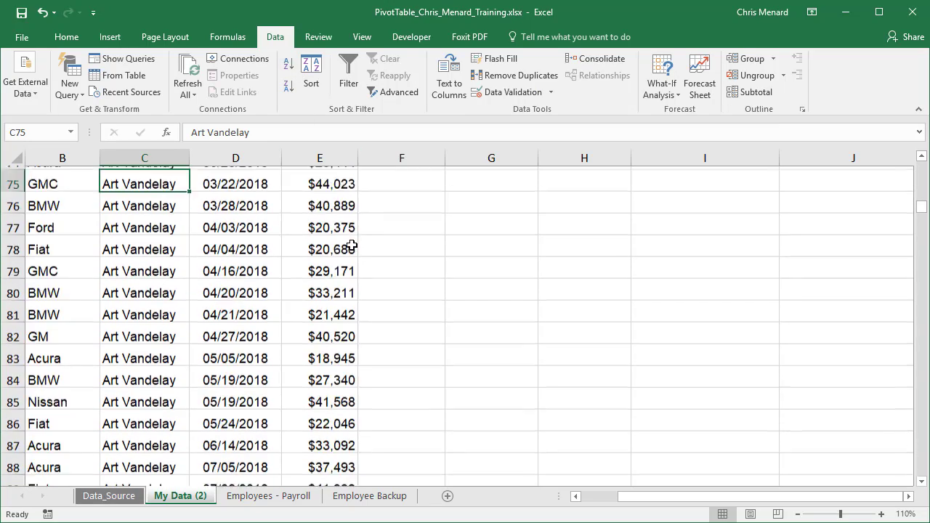
scroll(352, 247, down, 4)
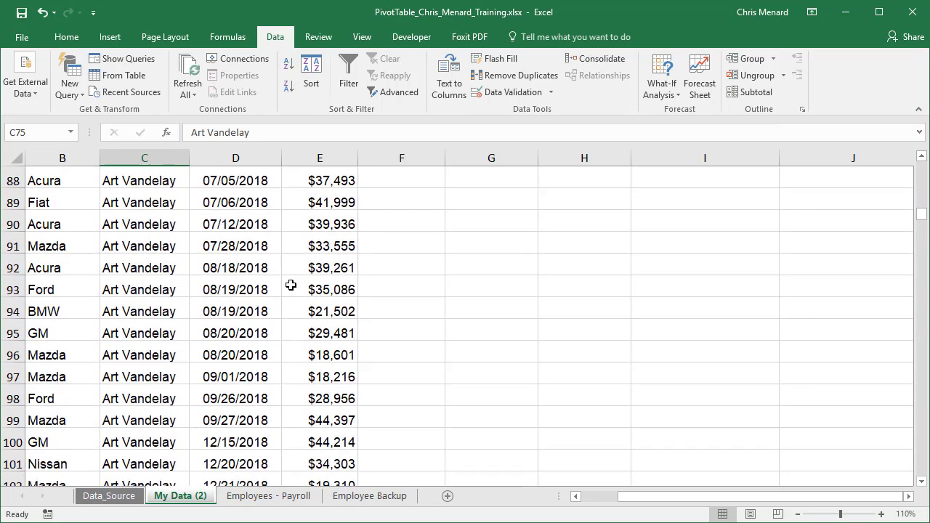
scroll(291, 286, up, 19)
scroll(291, 285, down, 8)
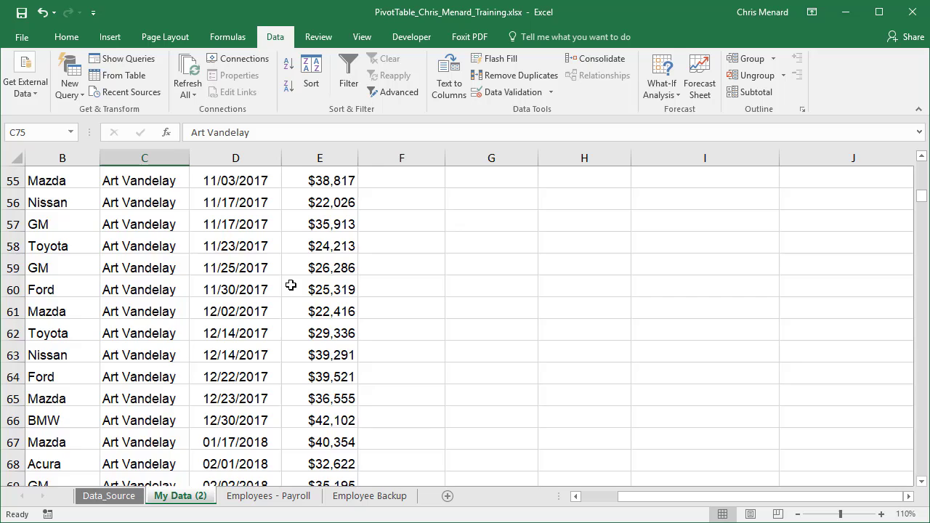
- Extend the weekly start dates from H2:H3 down to H54, ending at 12/31/2017
scroll(291, 286, up, 18)
mouse_move(616, 207)
mouse_down()
mouse_move(633, 489)
mouse_move(619, 214)
mouse_up()
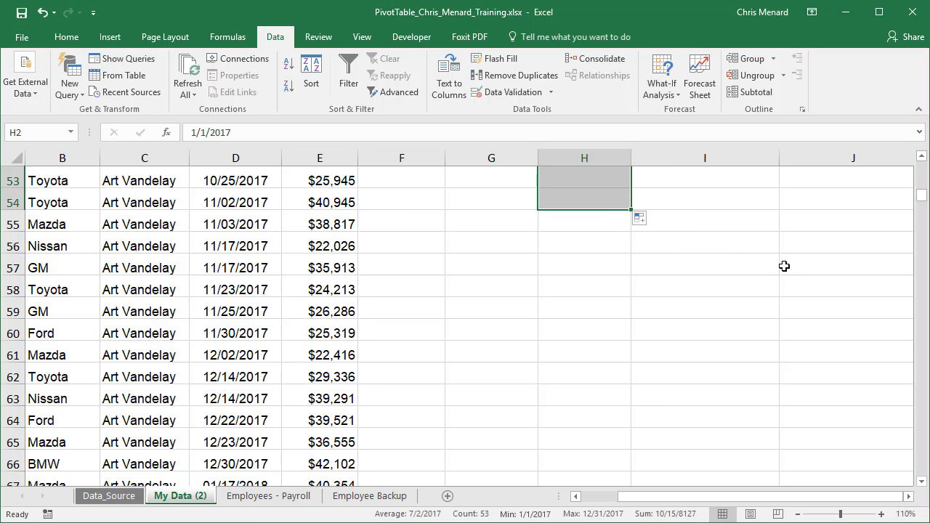
scroll(784, 263, up, 17)
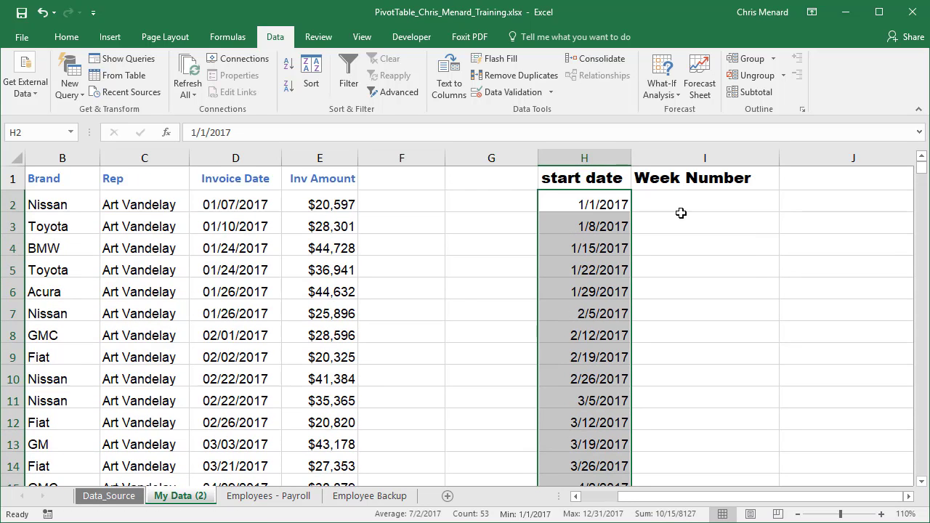
- Enter week number 1 in I2 and 2 in I3
click(681, 215)
click(681, 204)
text(1)
key(Return)
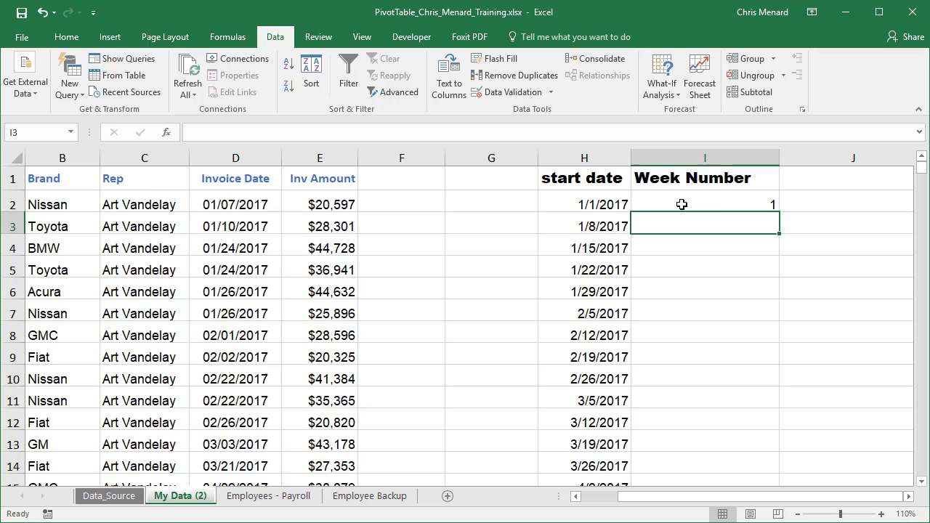
text(2)
key(Return)
- Fill the week number series from I2:I3 down column I alongside all the start dates
click(688, 210)
click(700, 221)
drag(711, 208, 714, 229)
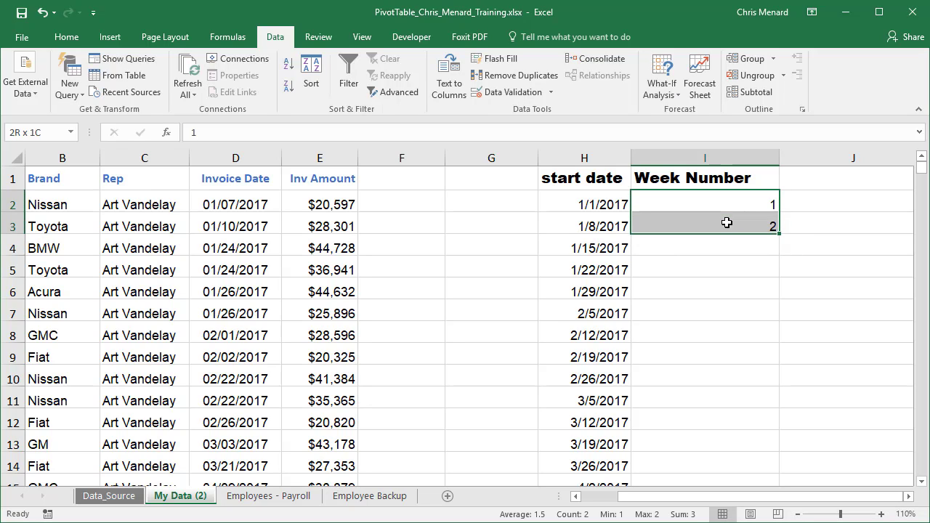
double_click(776, 231)
click(701, 233)
- Add the column header "Week number" in F1, right after Inv Amount
click(420, 199)
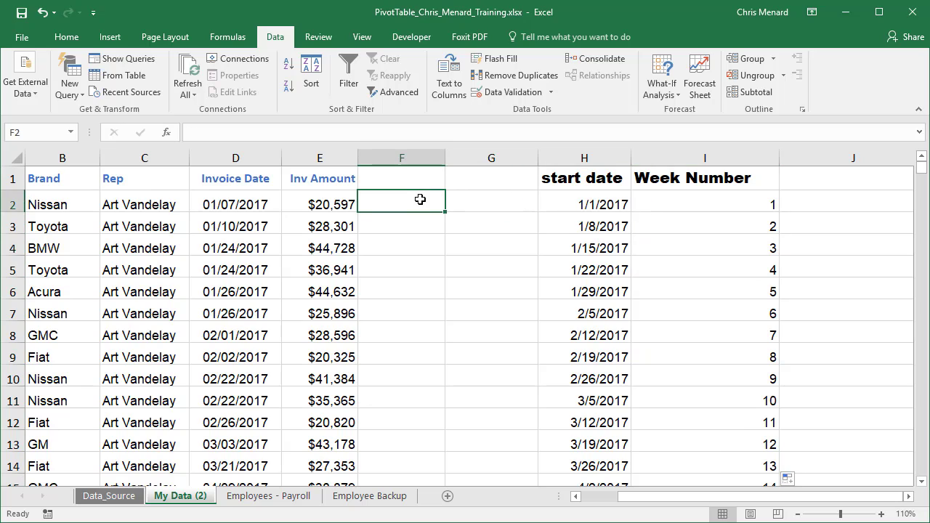
double_click(399, 182)
text(Week number)
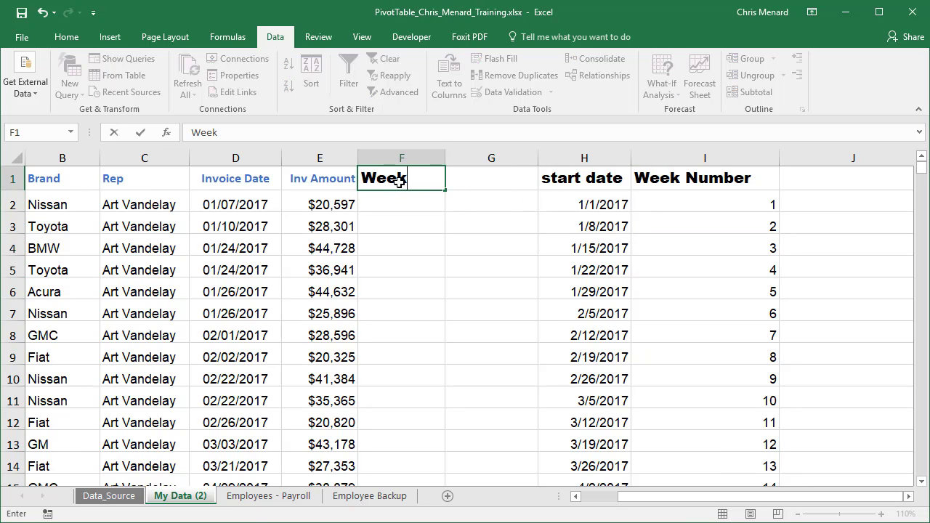
key(Return)
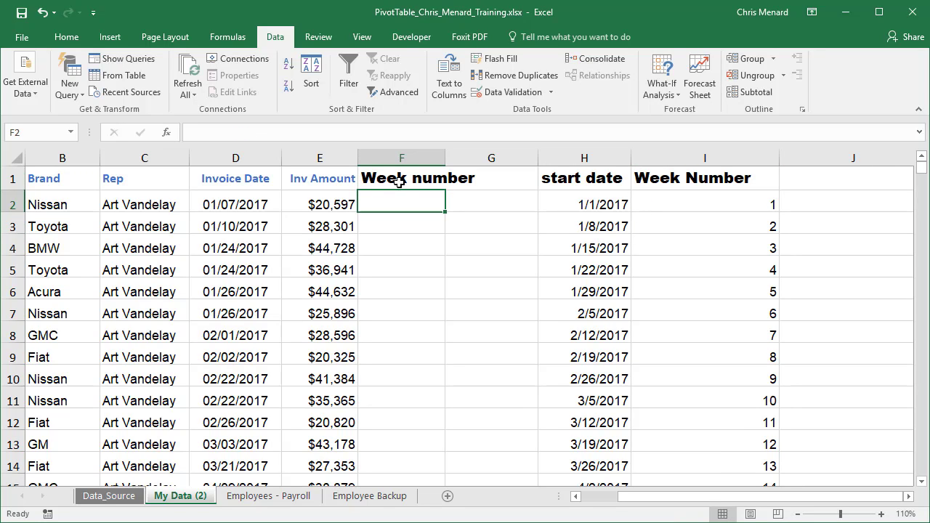
- Begin a VLOOKUP formula in F2 with D2 as the lookup value and the absolute range $H$2:$I$54 as the table array
text(=vl)
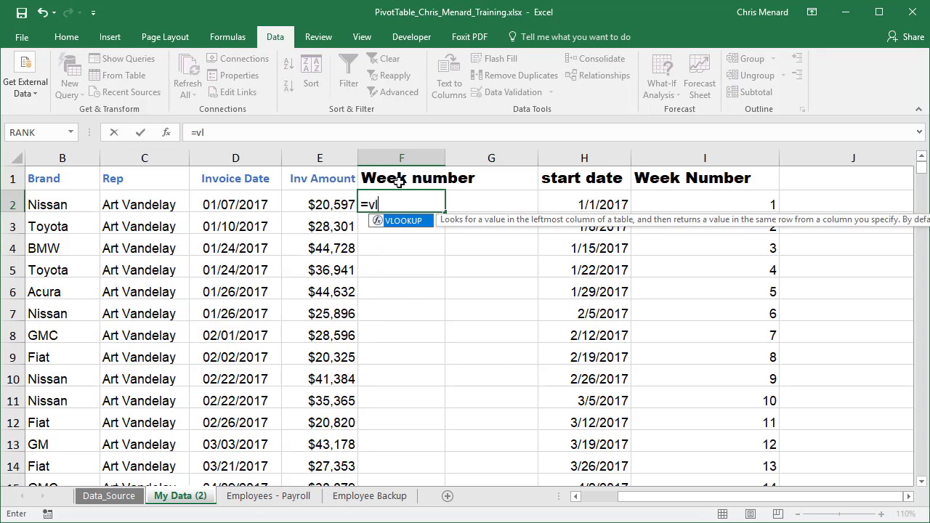
key(Tab)
key(Left)
key(Left)
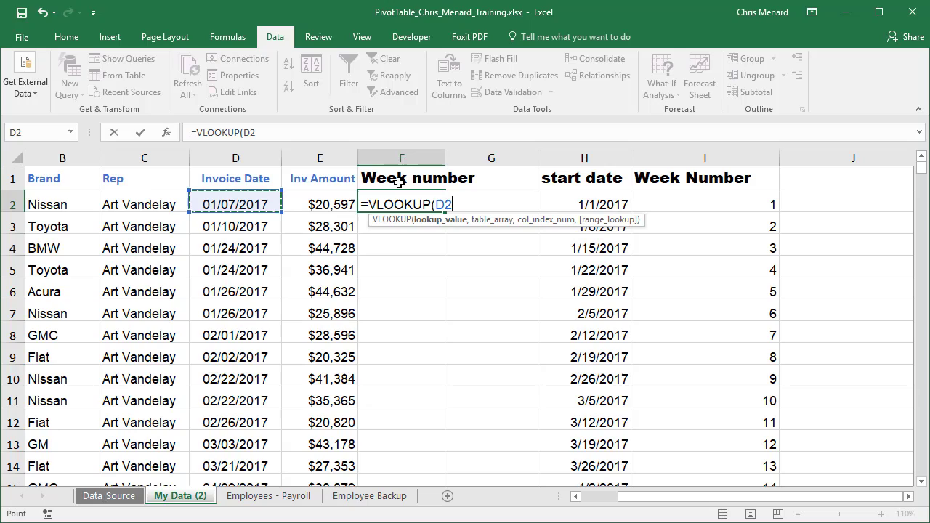
text(,)
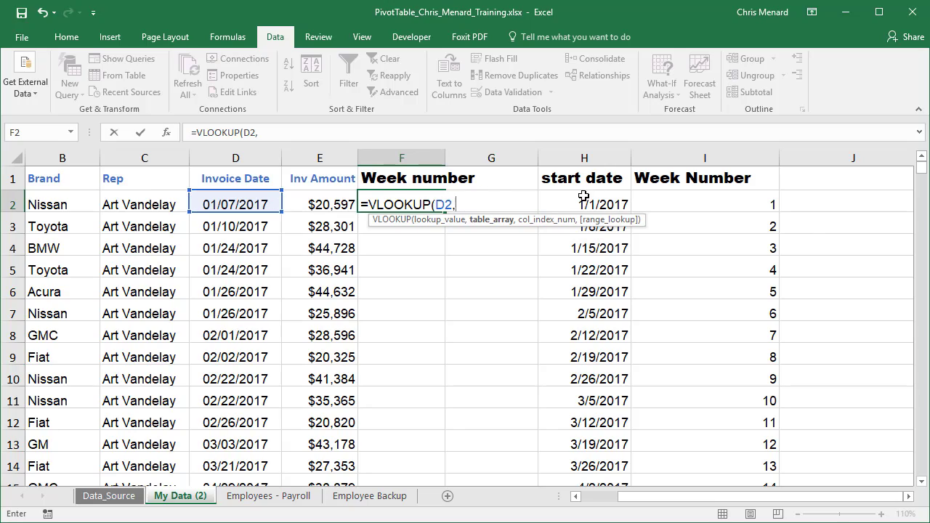
drag(587, 195, 742, 440)
key(F4)
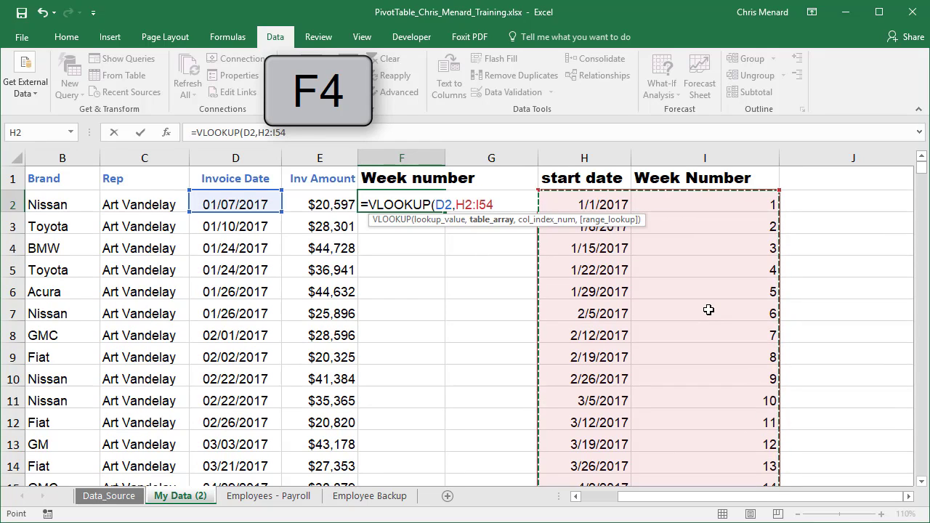
key(F4)
text(,)
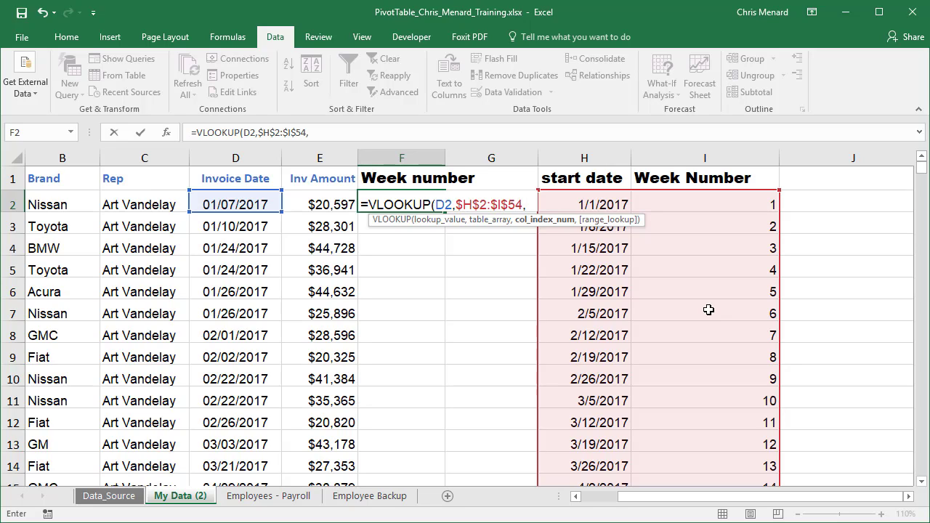
- Complete the VLOOKUP formula in F2 with column index 2 and TRUE for an approximate match
text(2)
text(,)
text(TR)
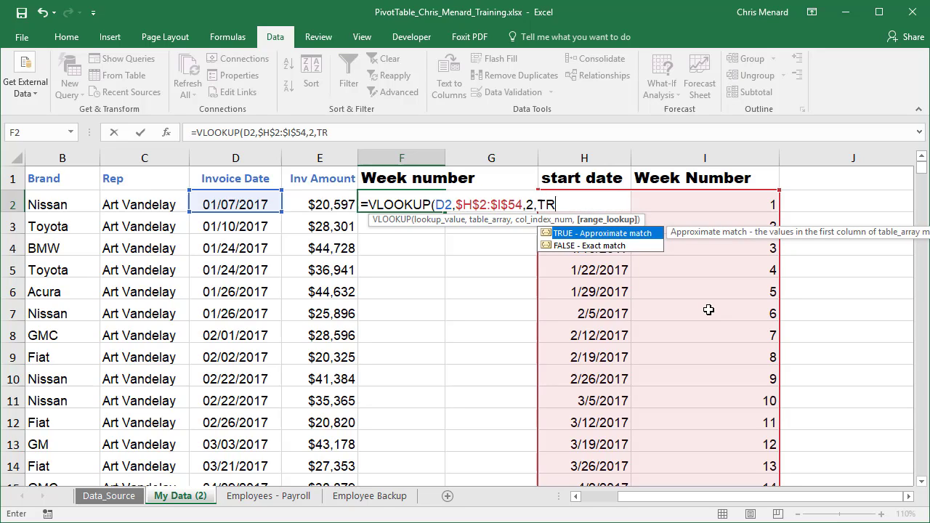
text(UE)
key(Return)
key(Up)
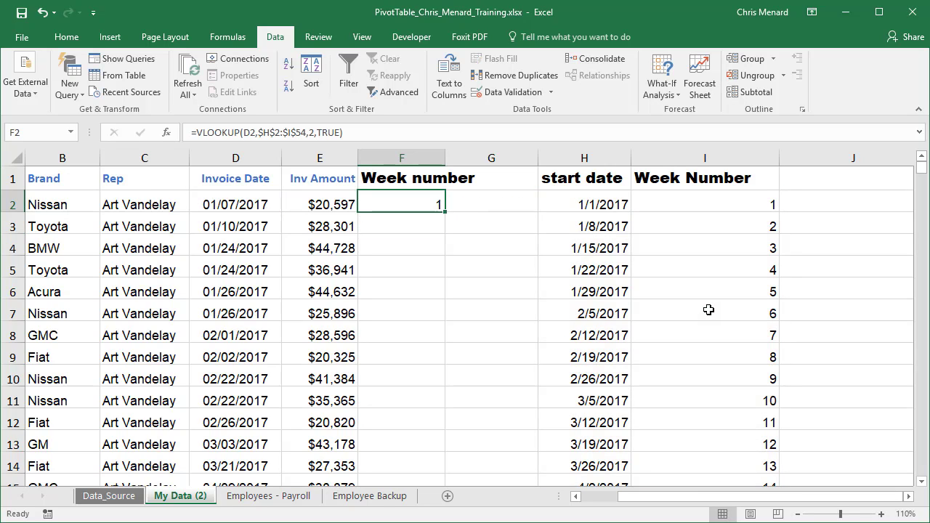
- Copy the week number formula from F2 down to F4 and compare the results with the start date table
click(265, 202)
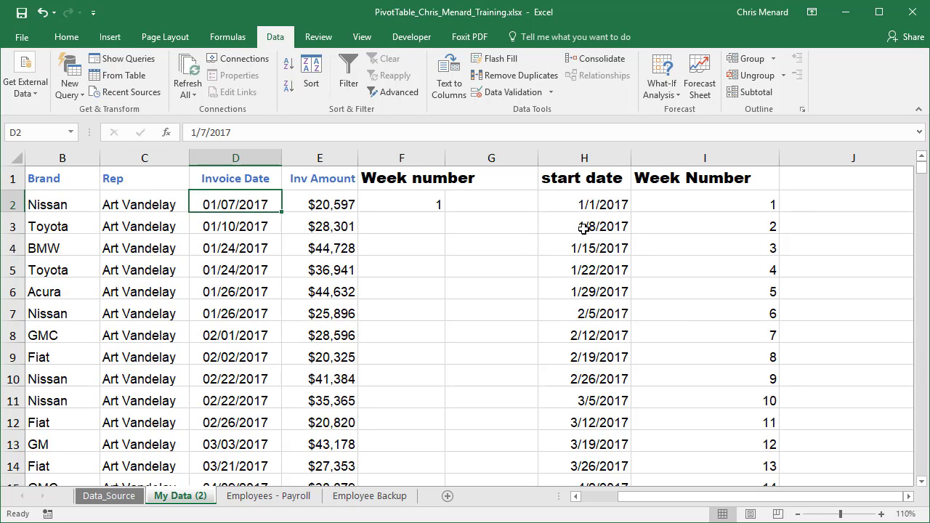
click(434, 204)
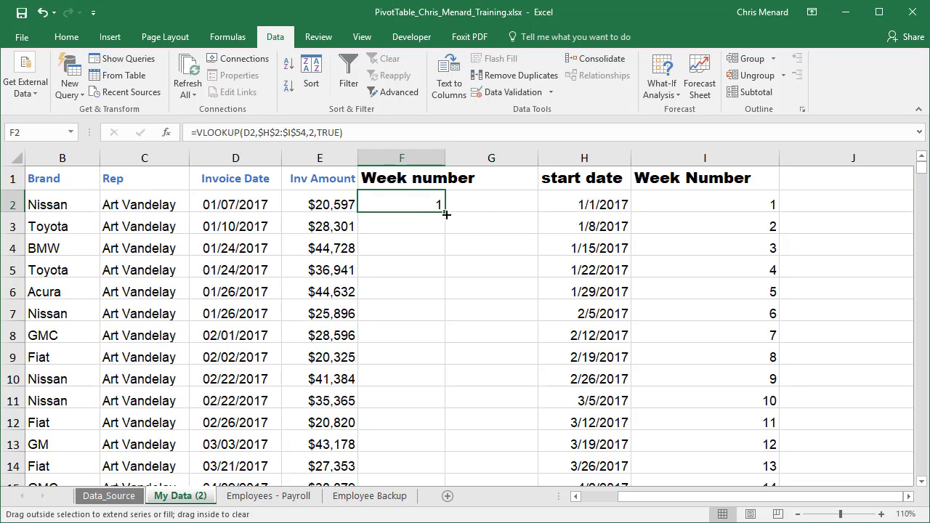
drag(446, 214, 446, 256)
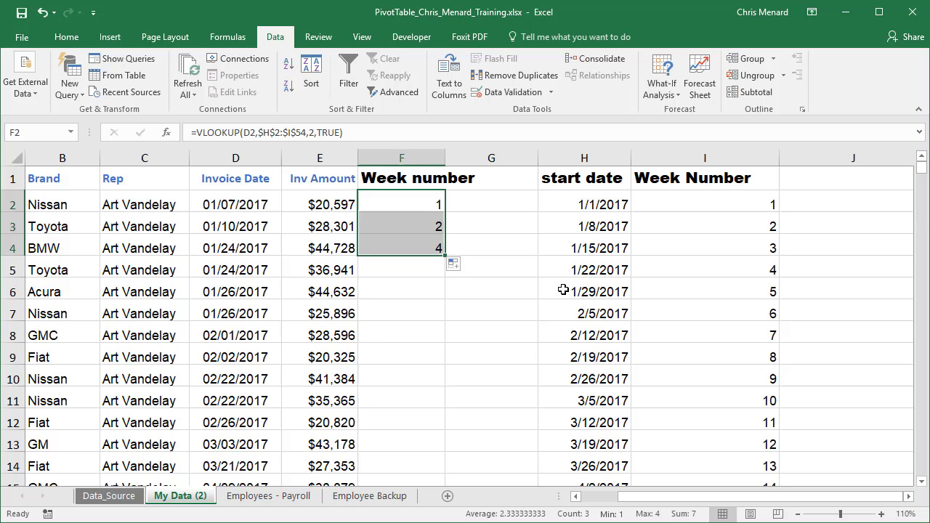
click(574, 287)
click(577, 268)
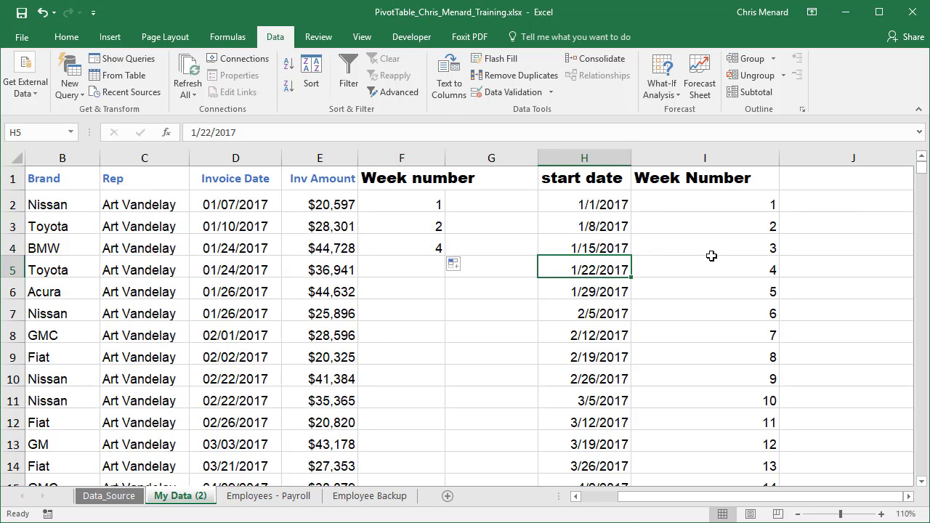
- Fill the VLOOKUP formula from F4 down column F for all remaining invoices and check the week numbers against the invoice dates
click(431, 252)
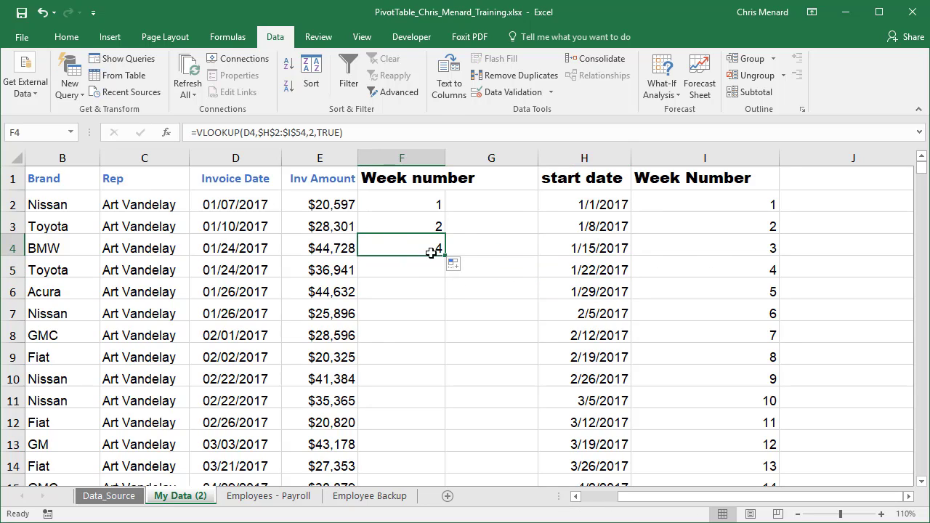
double_click(445, 255)
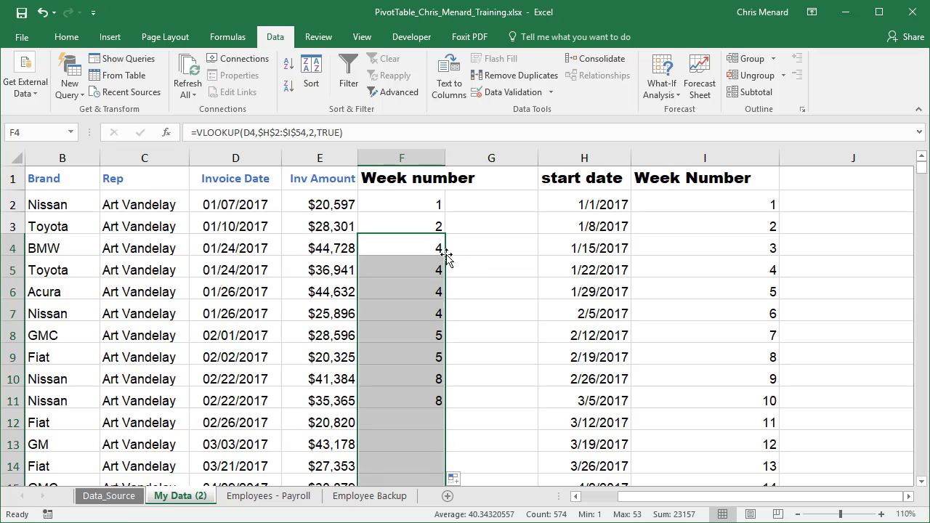
scroll(436, 291, down, 8)
click(411, 281)
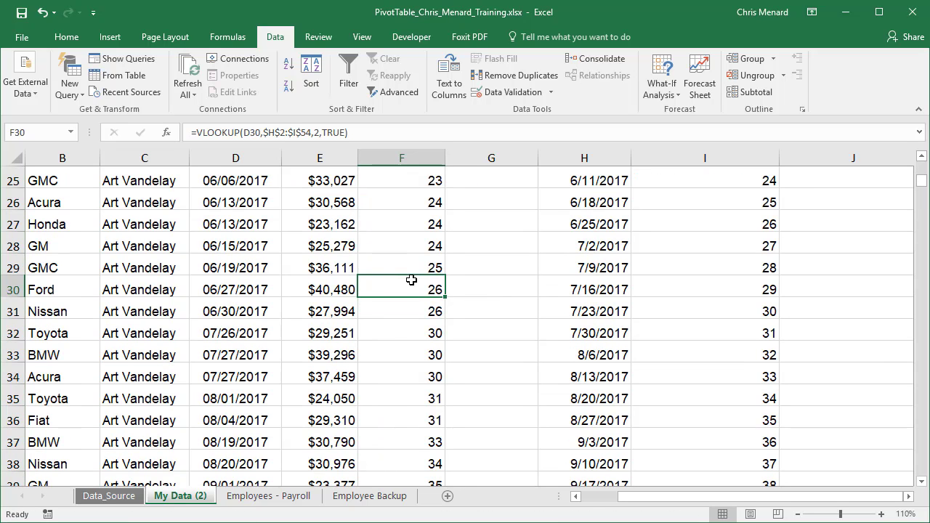
scroll(411, 280, up, 8)
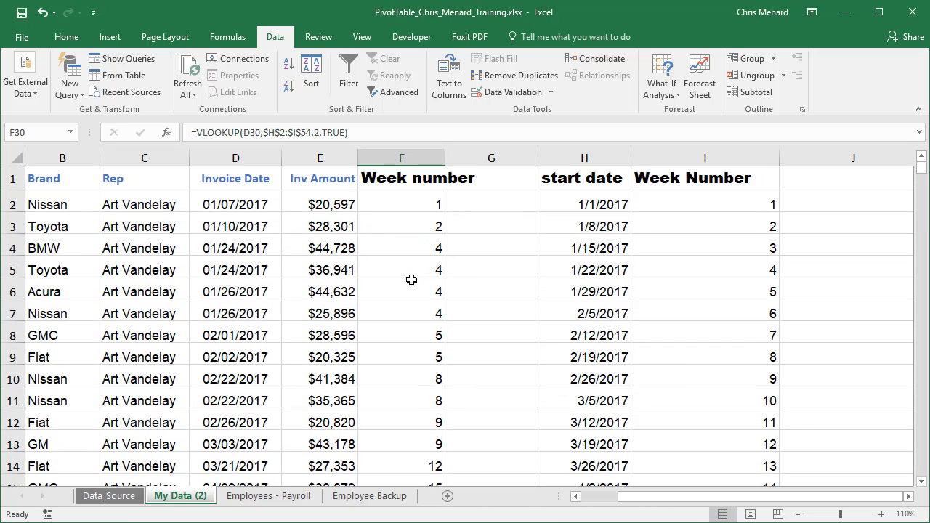
click(251, 249)
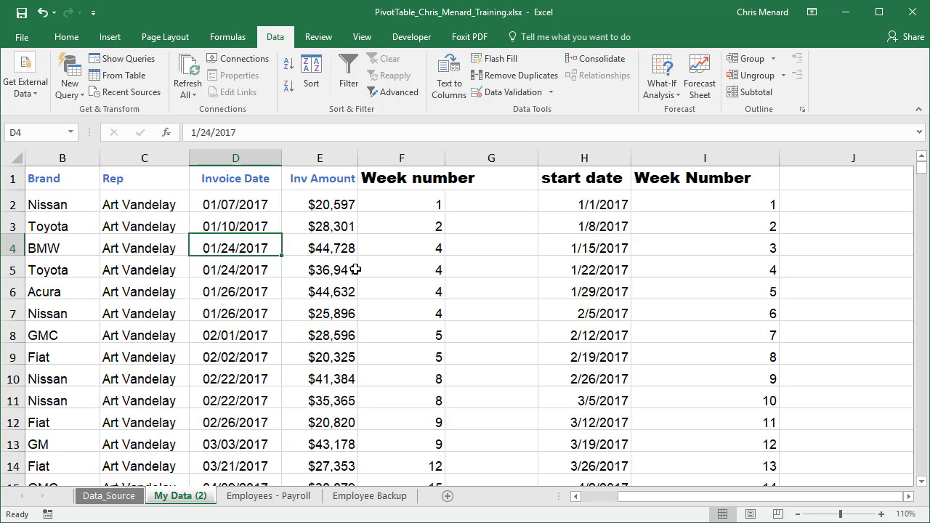
click(415, 244)
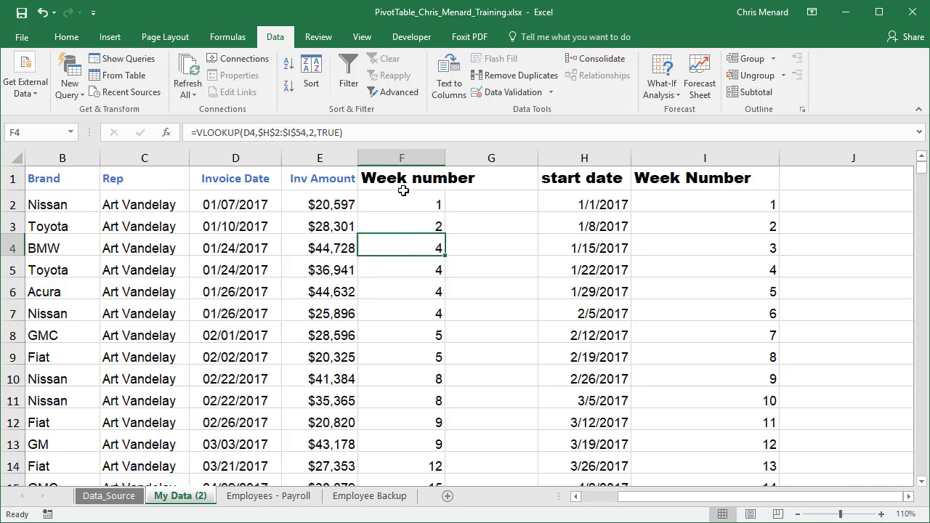
- Delete columns F through J, removing the week number formulas and the start date lookup table
click(409, 160)
drag(411, 163, 788, 154)
right_click(589, 195)
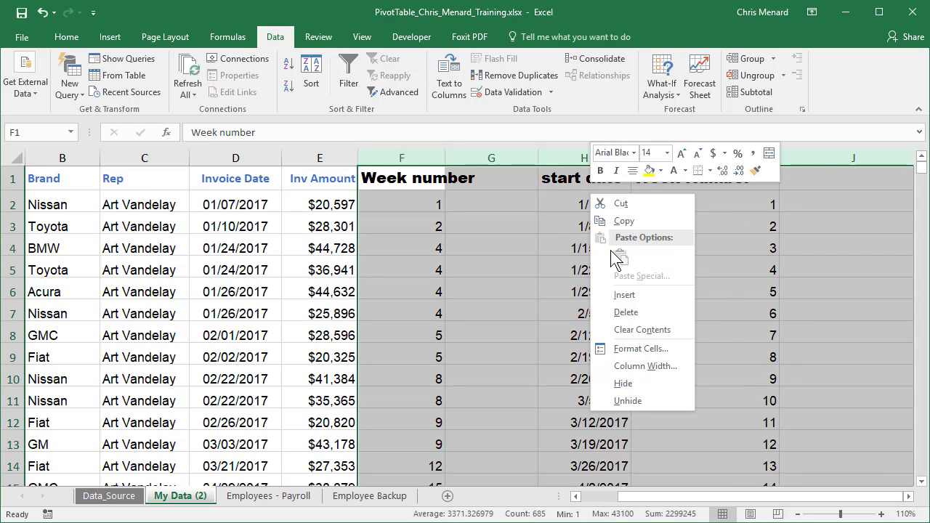
click(623, 310)
click(305, 217)
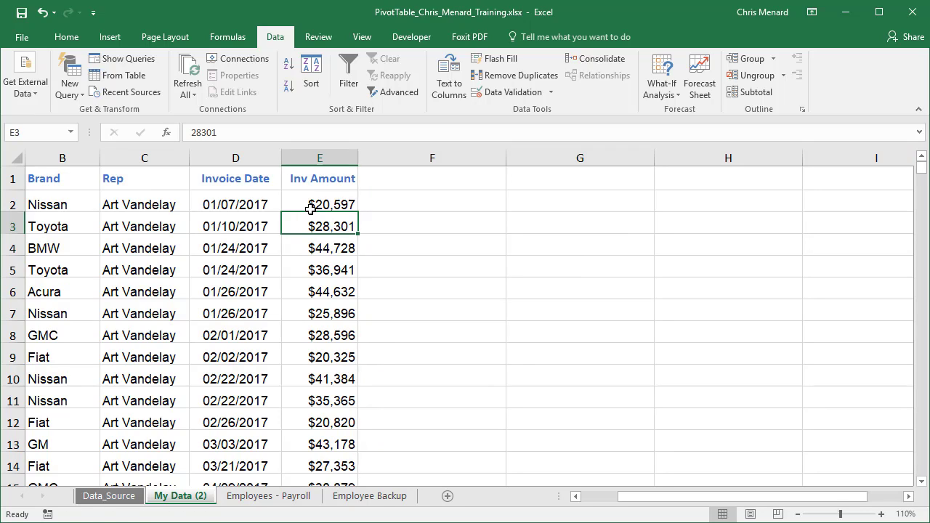
- Convert the invoice data range $A$1:$E$577 into a table with headers
click(310, 209)
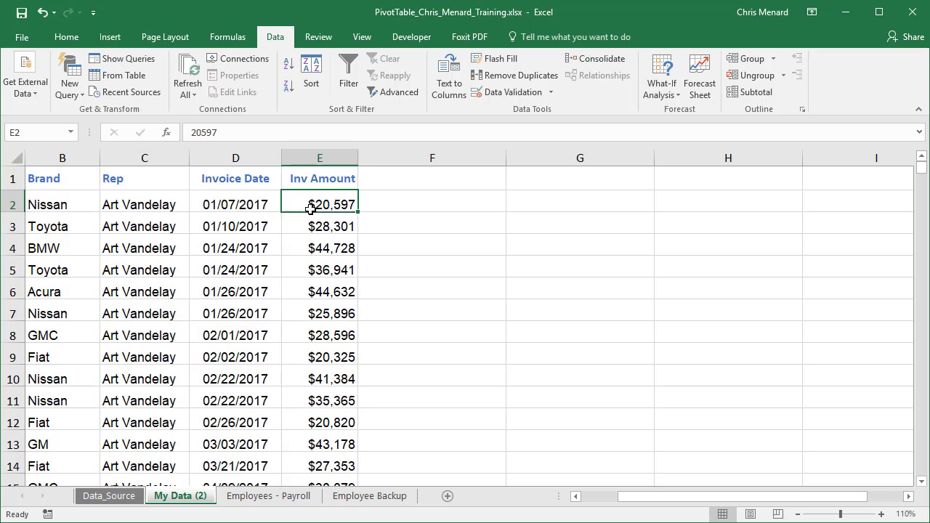
key(ctrl+t)
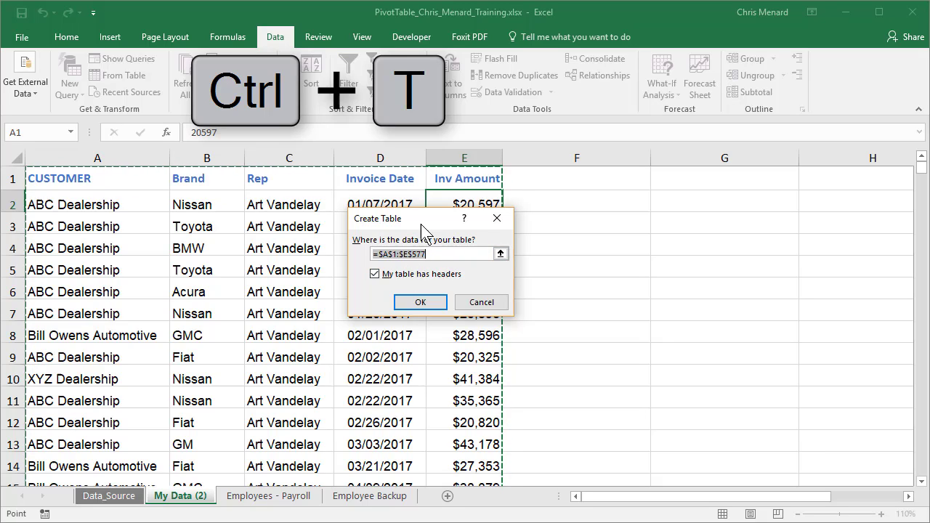
click(432, 254)
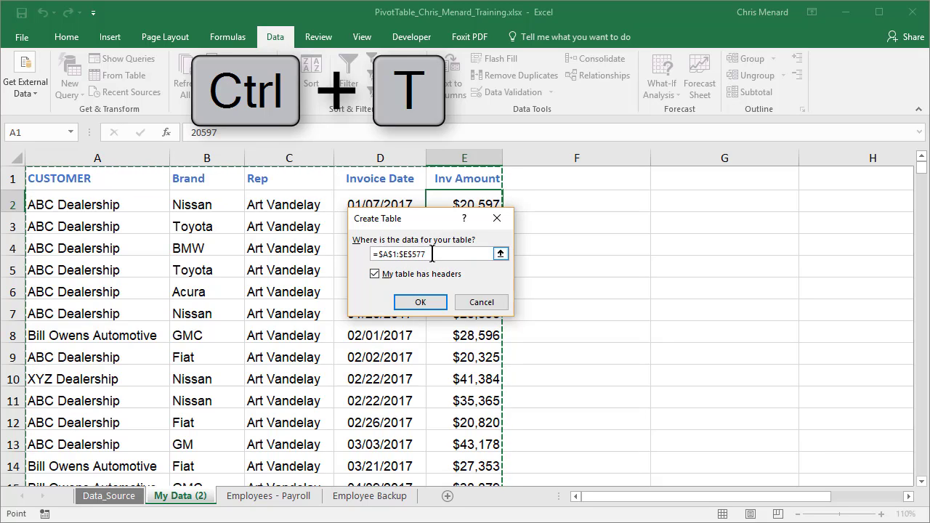
key(F2)
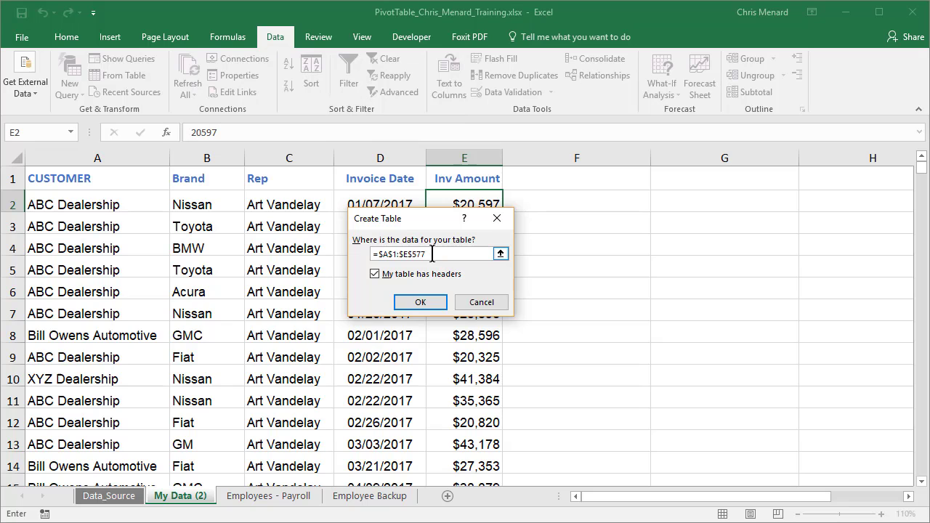
click(433, 303)
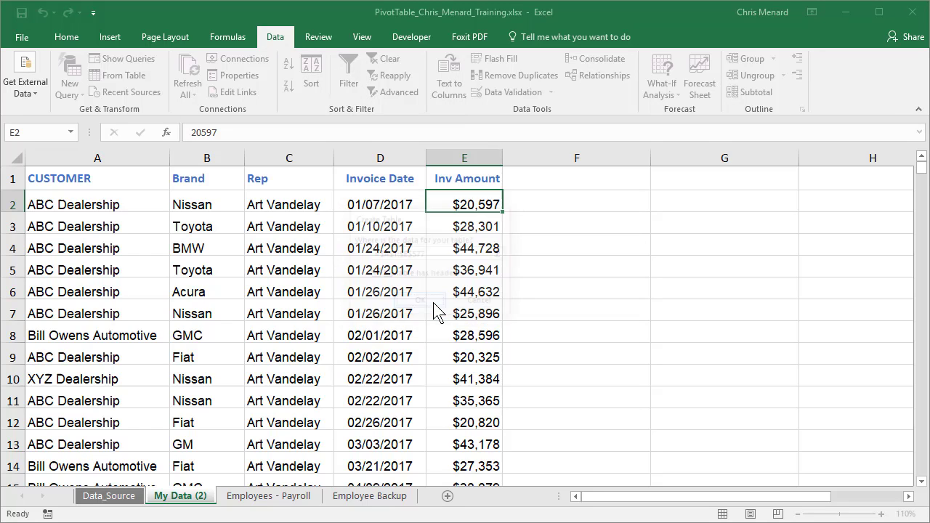
- Set the font color of the table's header cells A1:E1 to white
drag(93, 179, 443, 181)
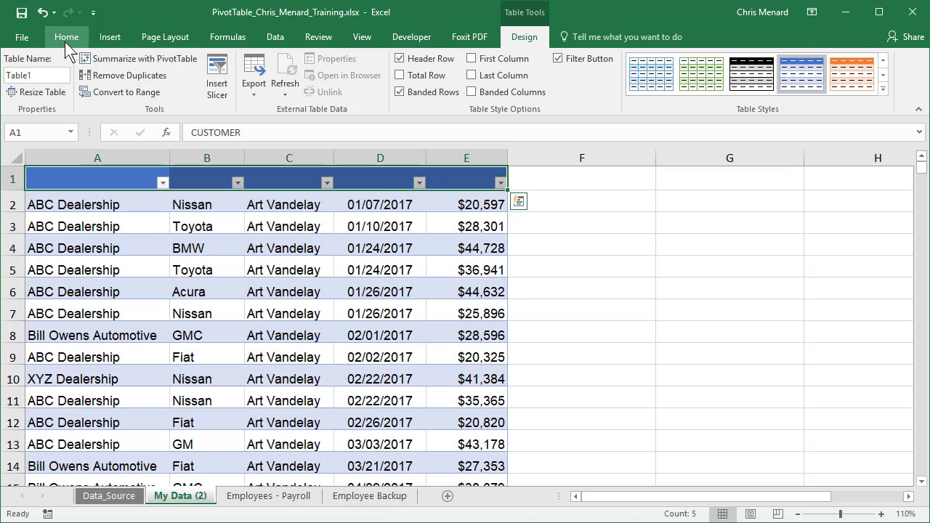
click(65, 40)
click(195, 90)
click(228, 206)
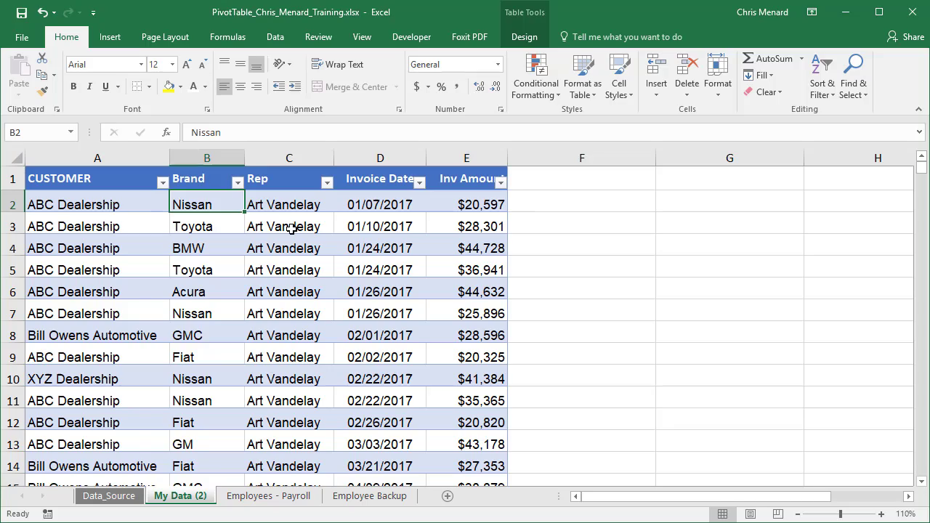
- Create a PivotTable from Table1 on a new worksheet
scroll(290, 228, down, 3)
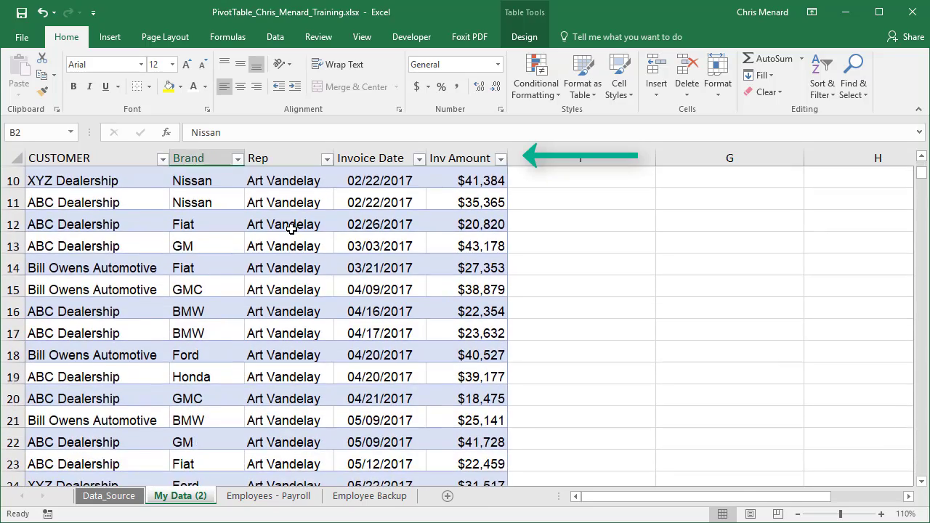
scroll(290, 228, down, 17)
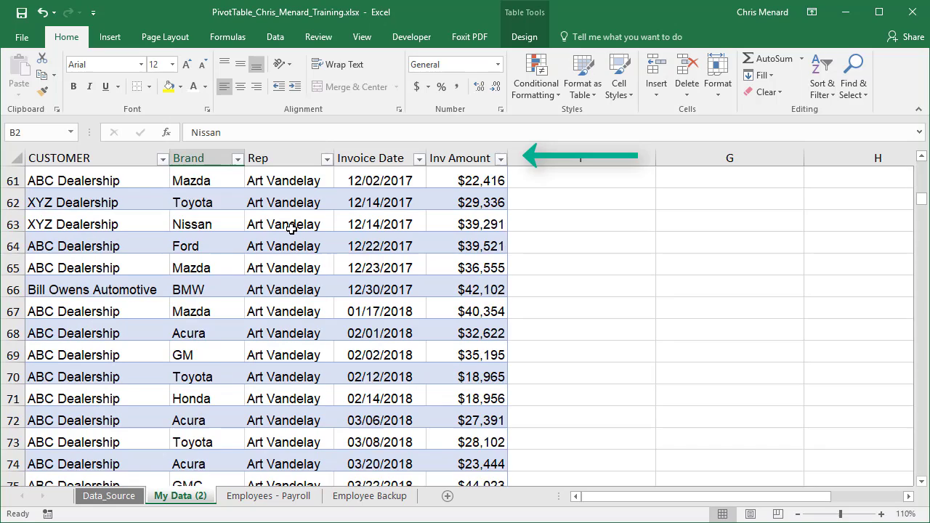
scroll(291, 229, down, 16)
scroll(291, 228, up, 20)
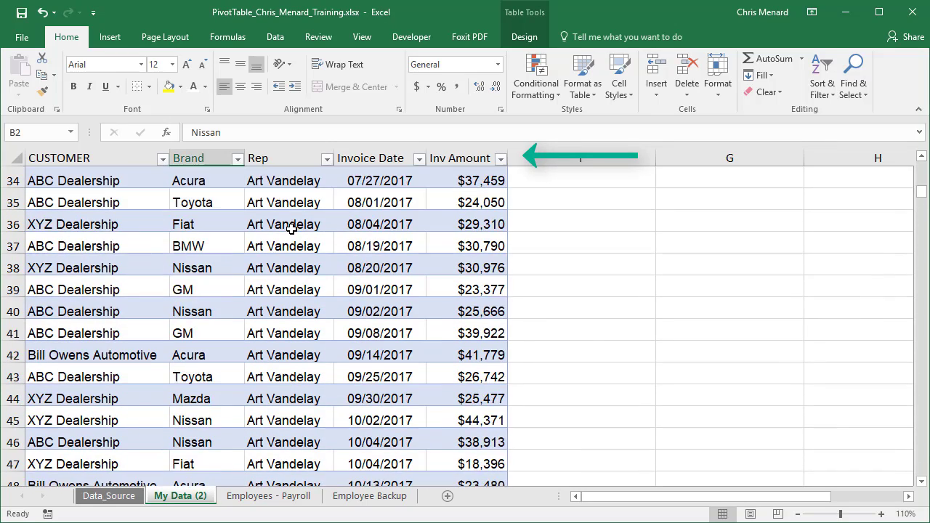
scroll(290, 228, up, 11)
click(288, 203)
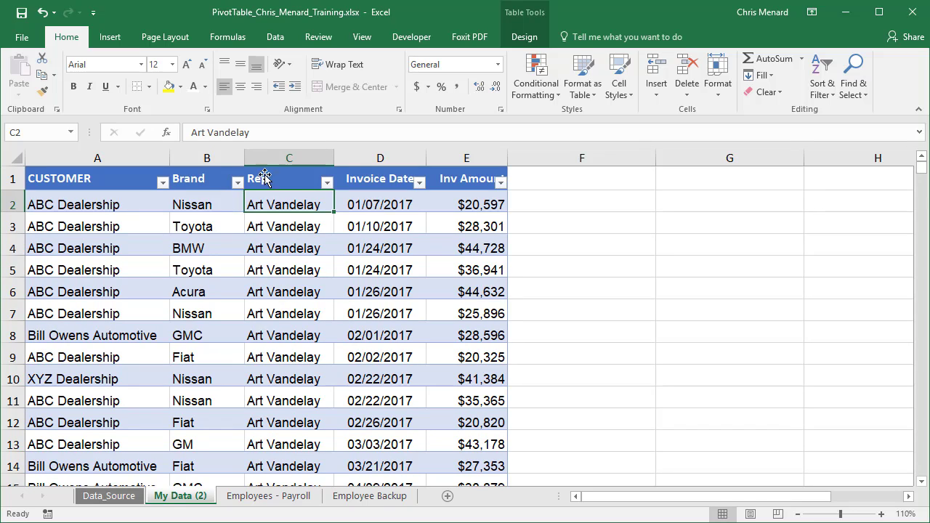
click(111, 37)
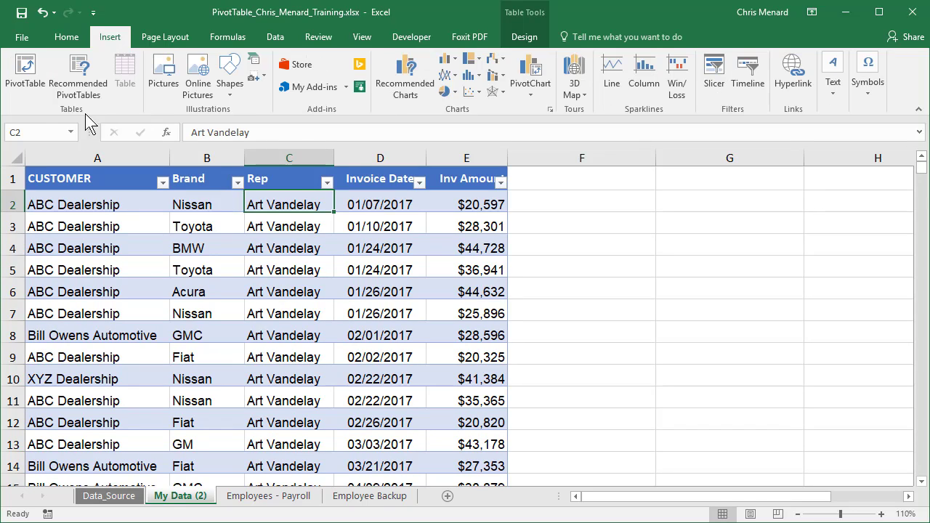
click(26, 73)
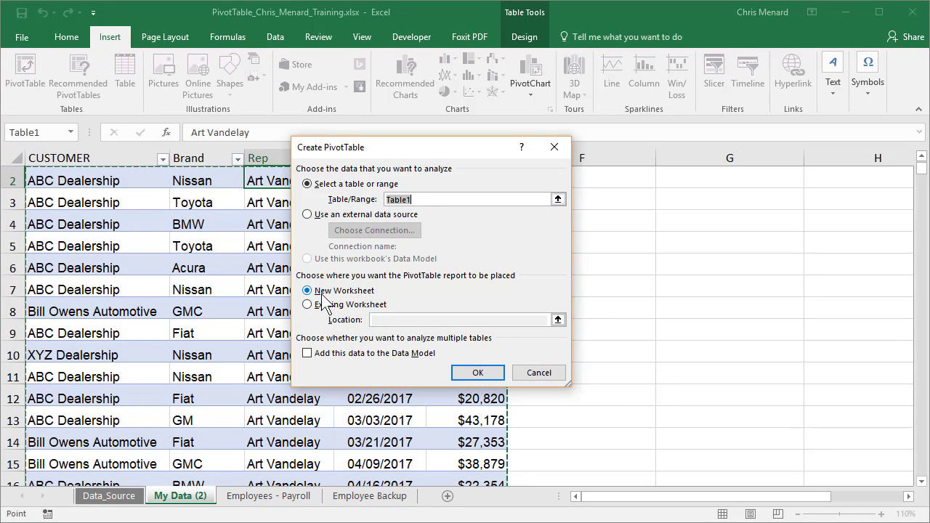
click(478, 373)
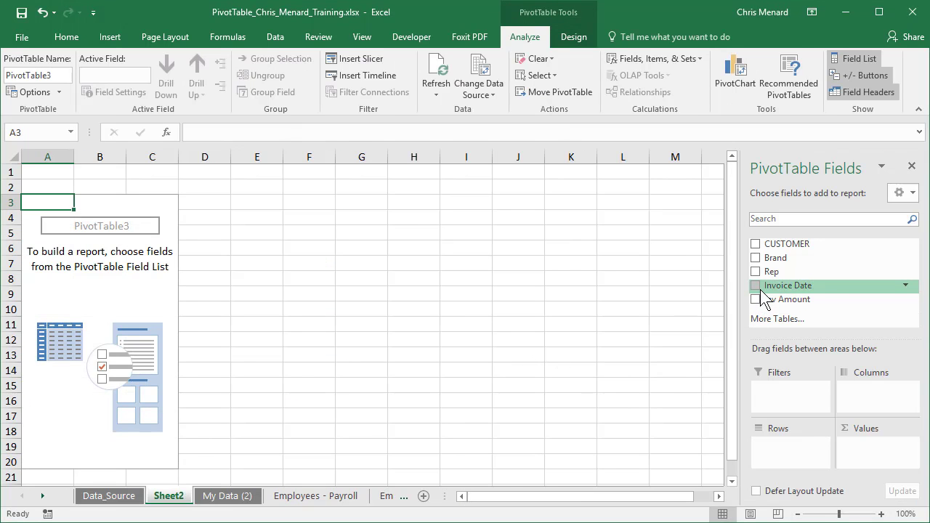
- Add Invoice Date to the PivotTable rows and ungroup it into individual dates
drag(763, 298, 797, 452)
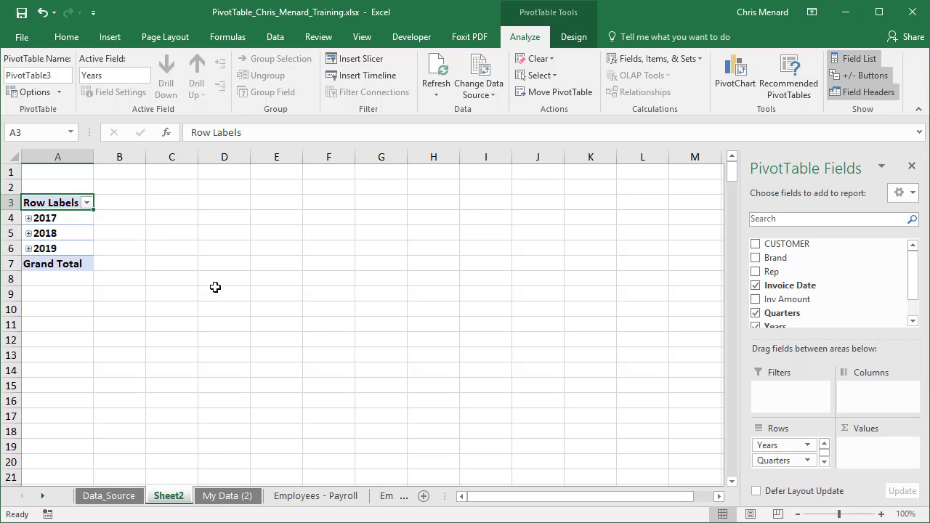
click(66, 219)
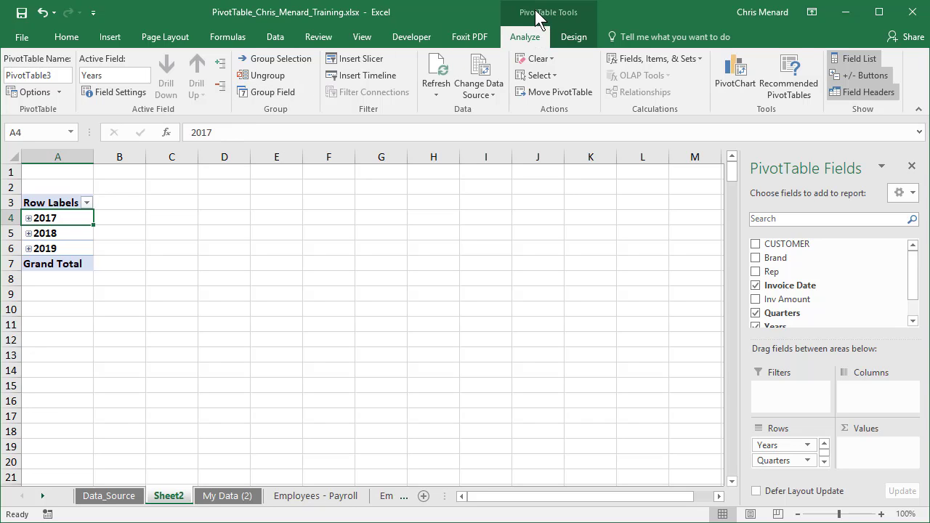
click(270, 76)
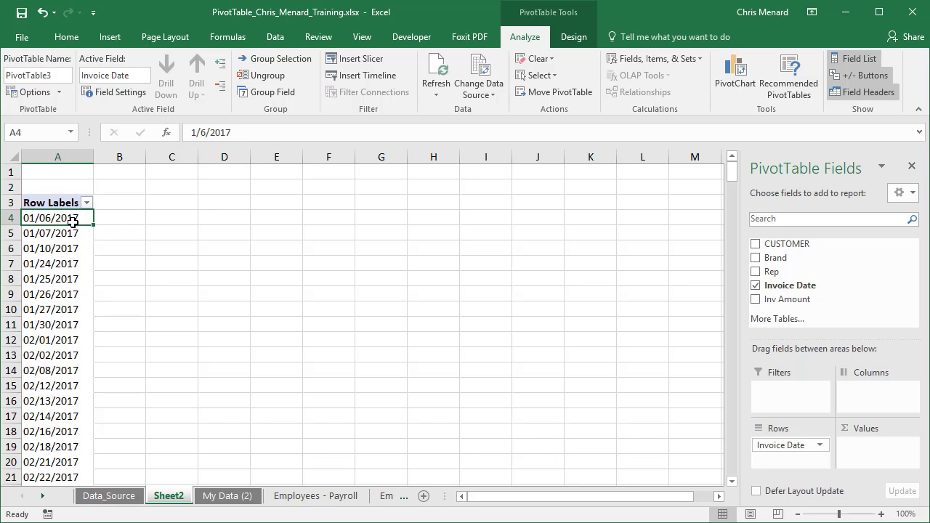
- Add Inv Amount to the PivotTable values and select the first invoice date in the row labels
drag(783, 301, 891, 469)
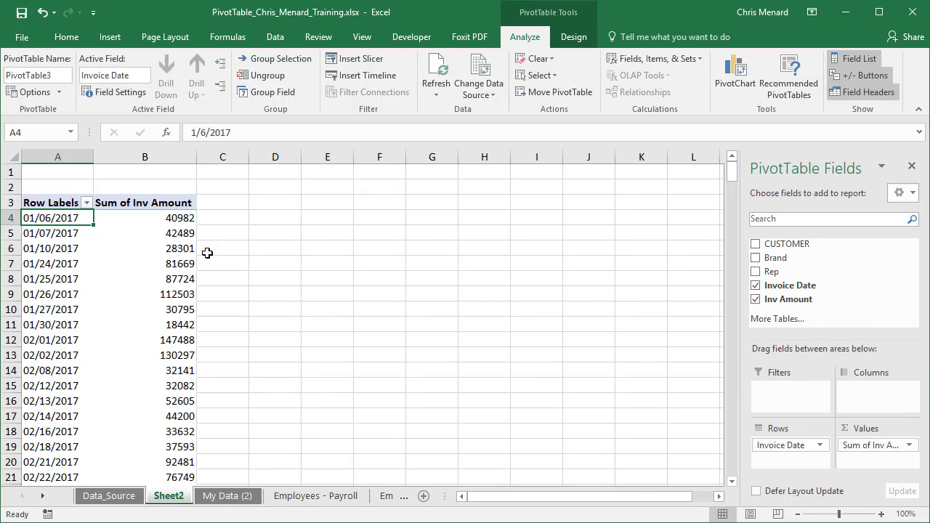
mouse_move(149, 219)
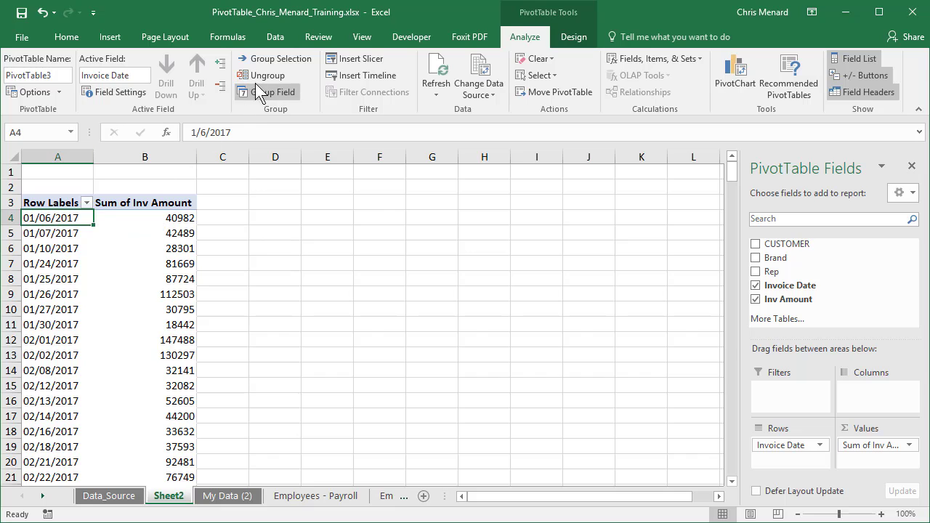
click(173, 221)
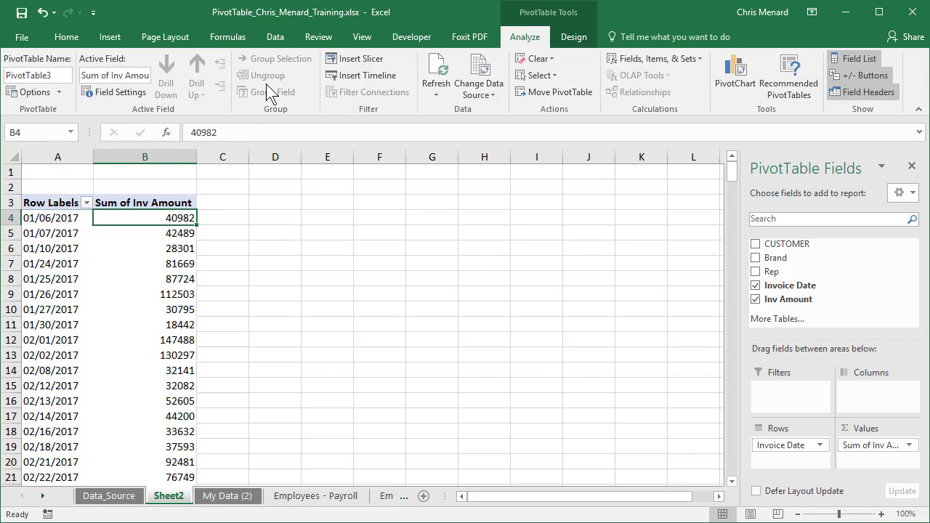
click(68, 221)
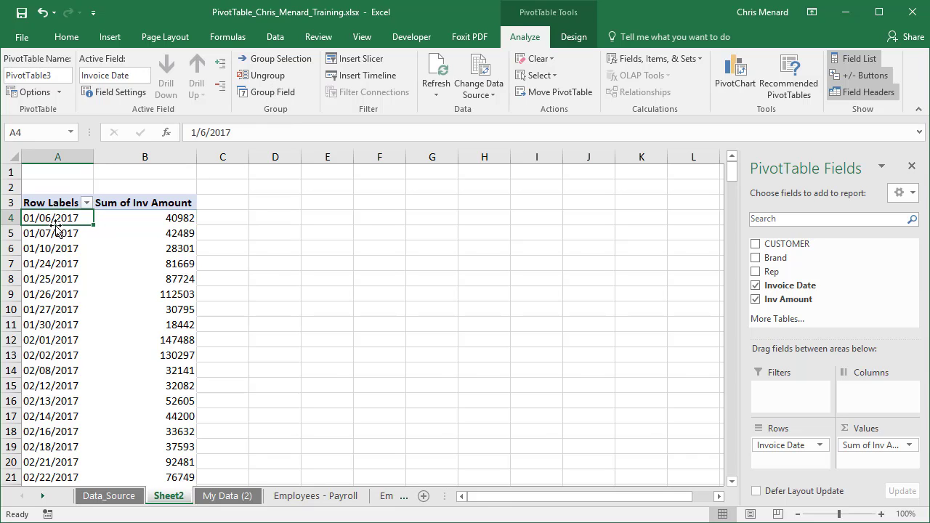
- Group the PivotTable's invoice dates into 7-day periods, starting at 1/1/2017 and ending at 12/31/2017
click(284, 60)
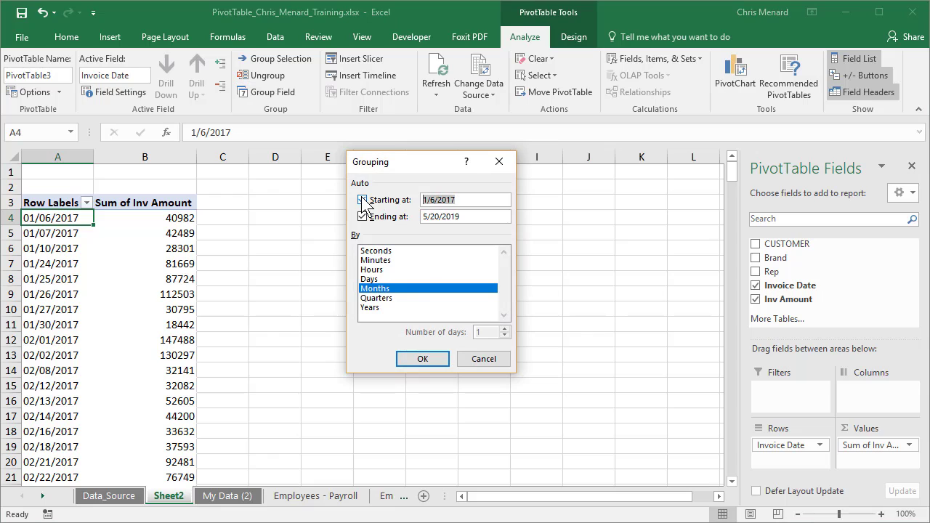
text(1/1)
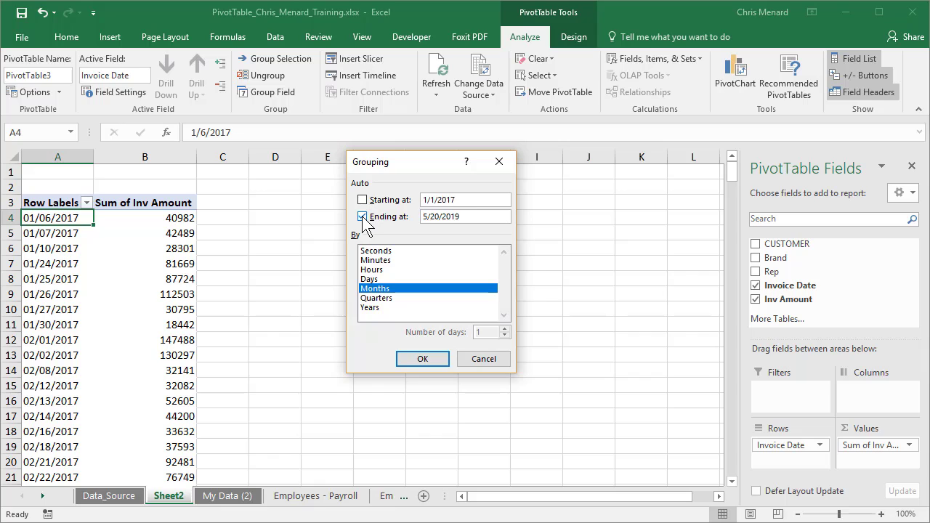
click(362, 217)
key(Tab)
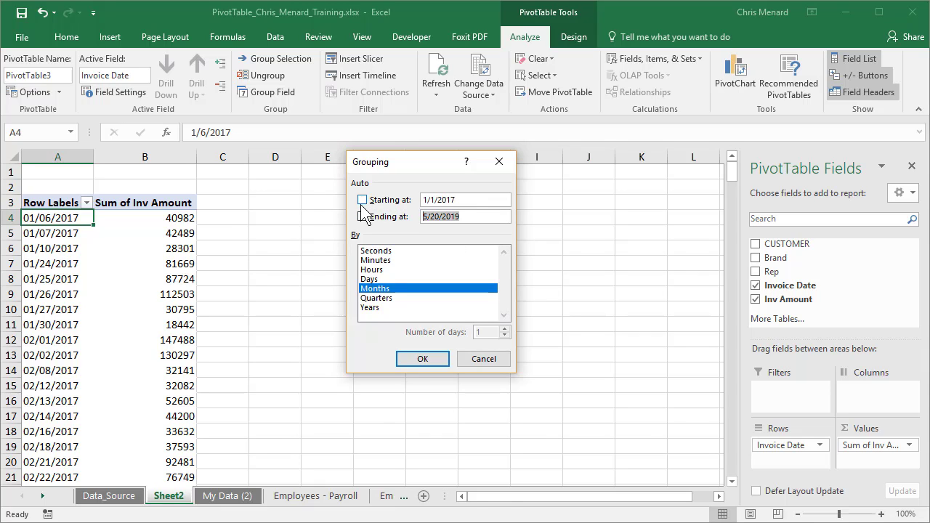
text(12)
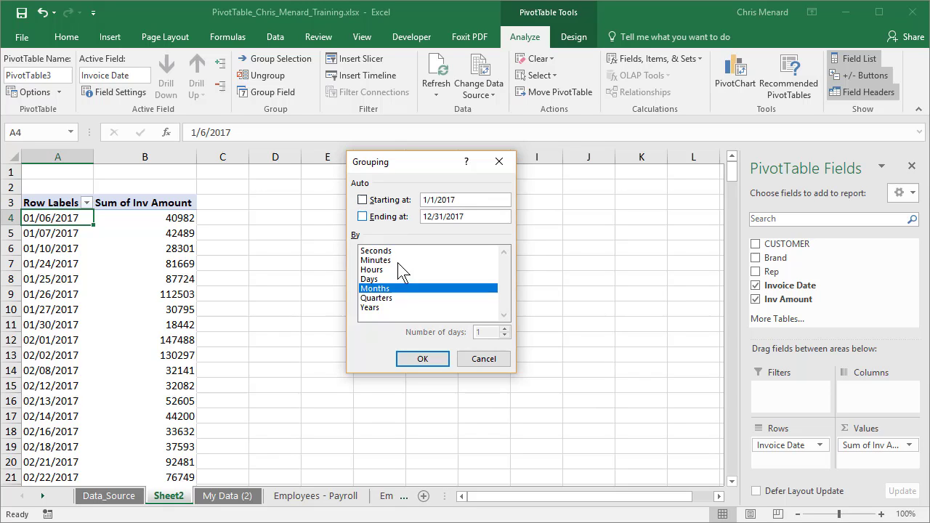
click(378, 279)
click(381, 289)
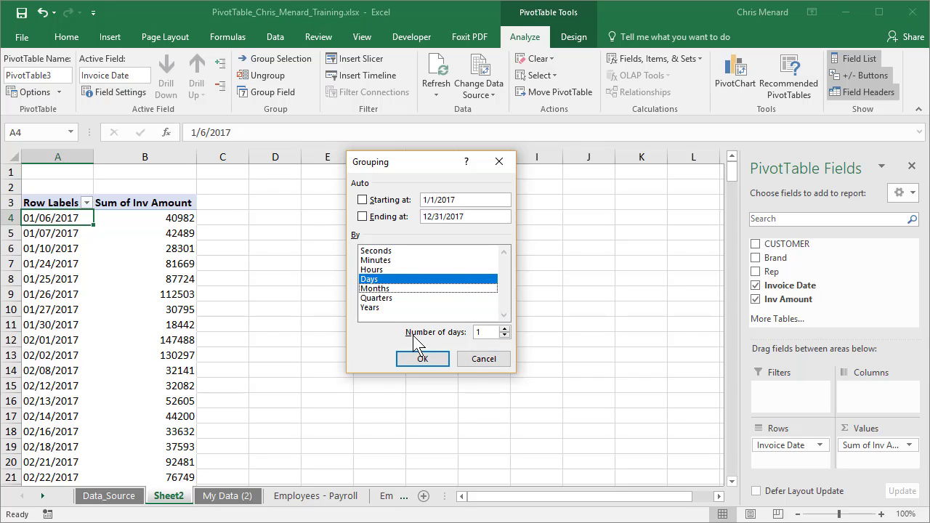
click(504, 328)
click(505, 329)
click(505, 328)
click(433, 359)
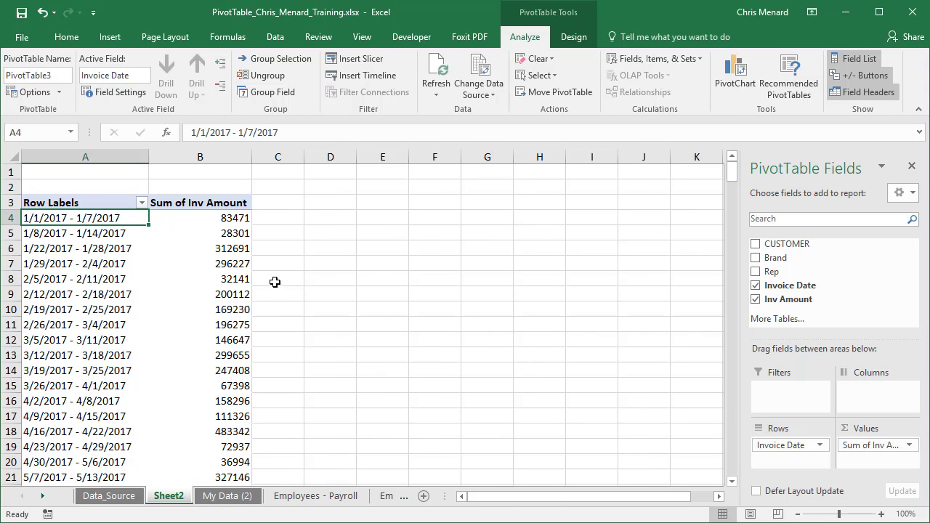
- Filter the PivotTable's row labels to exclude the >12/31/2017 group
scroll(159, 249, down, 8)
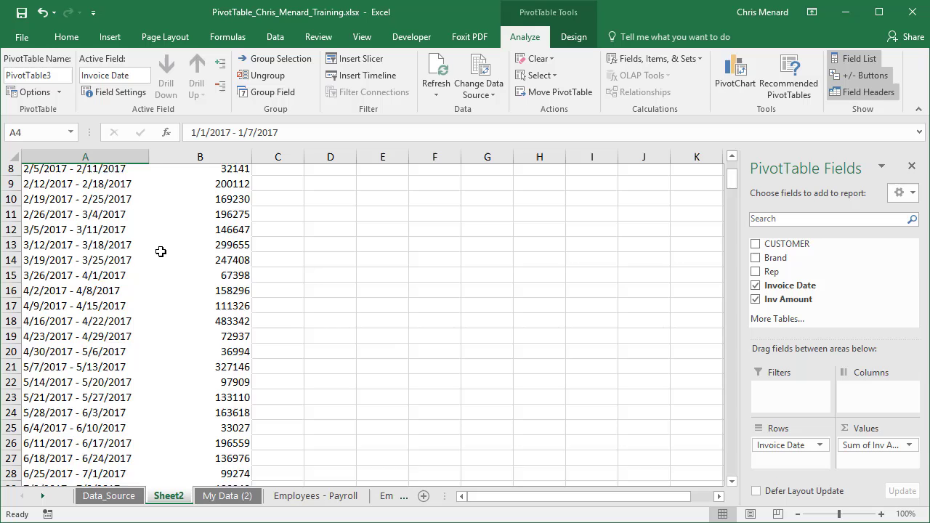
scroll(160, 251, down, 5)
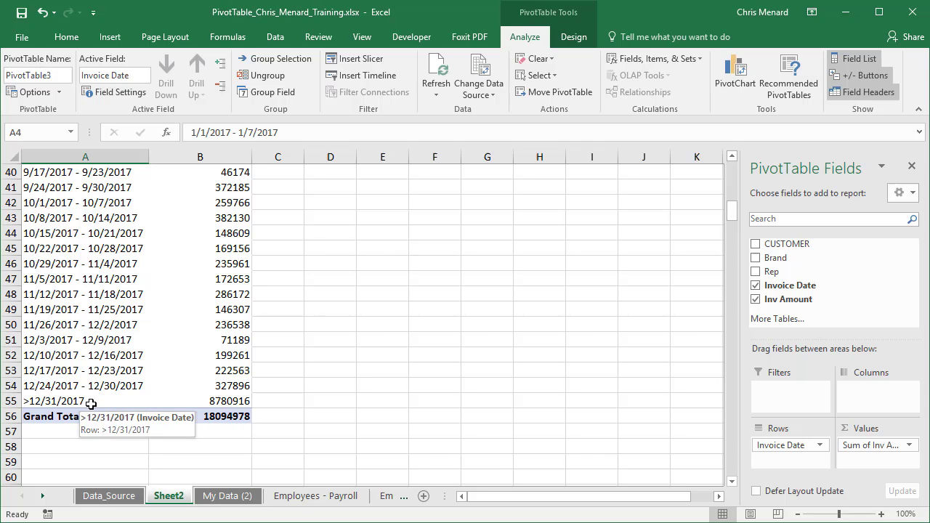
scroll(151, 375, up, 13)
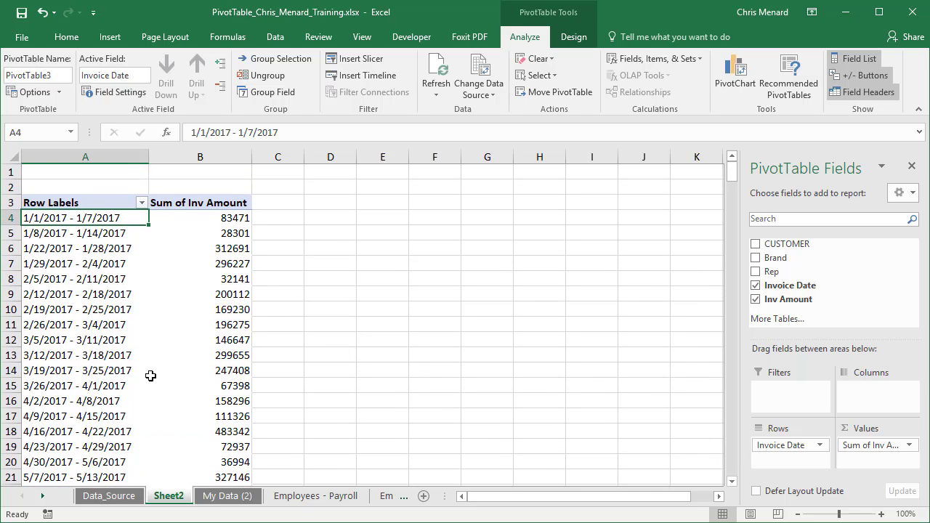
click(141, 203)
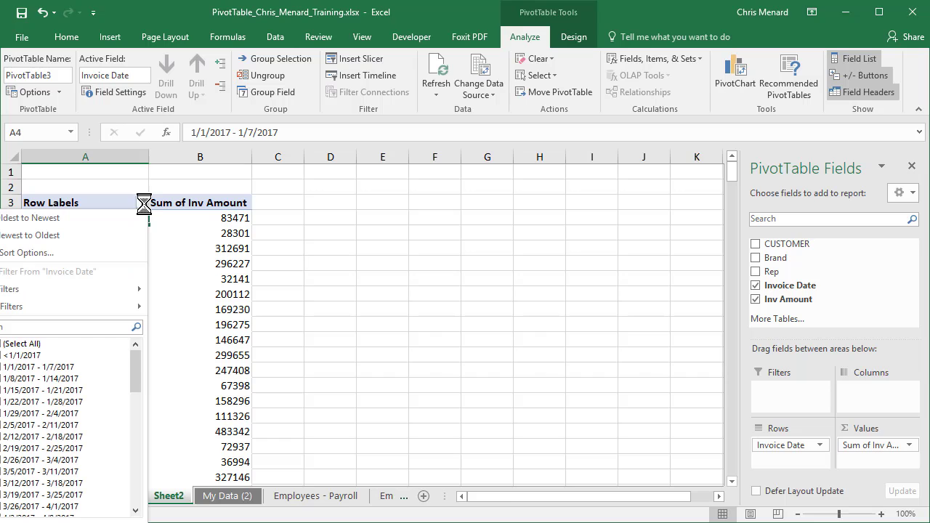
drag(136, 373, 143, 511)
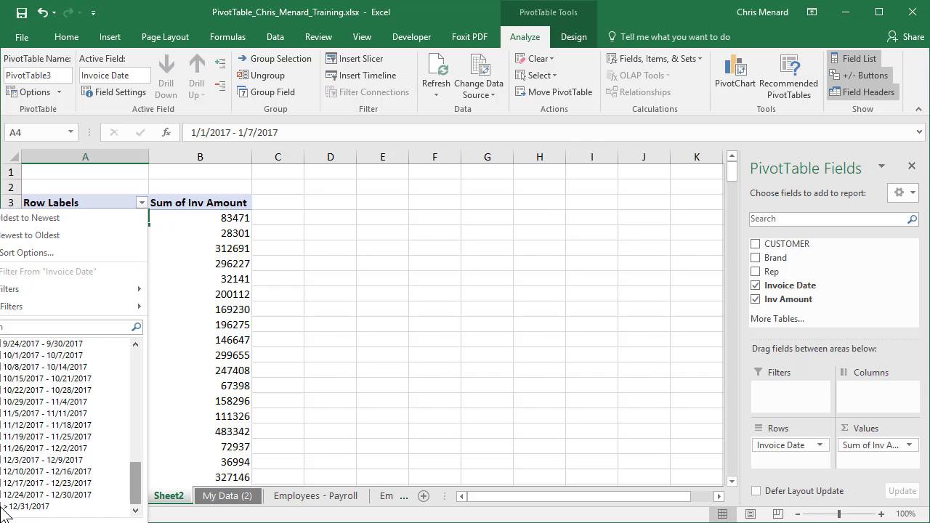
key(Tab)
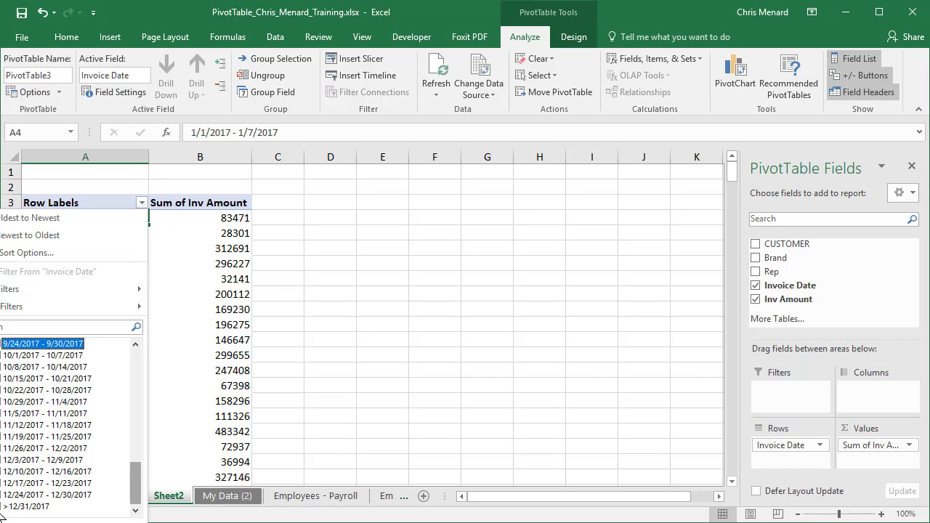
key(End)
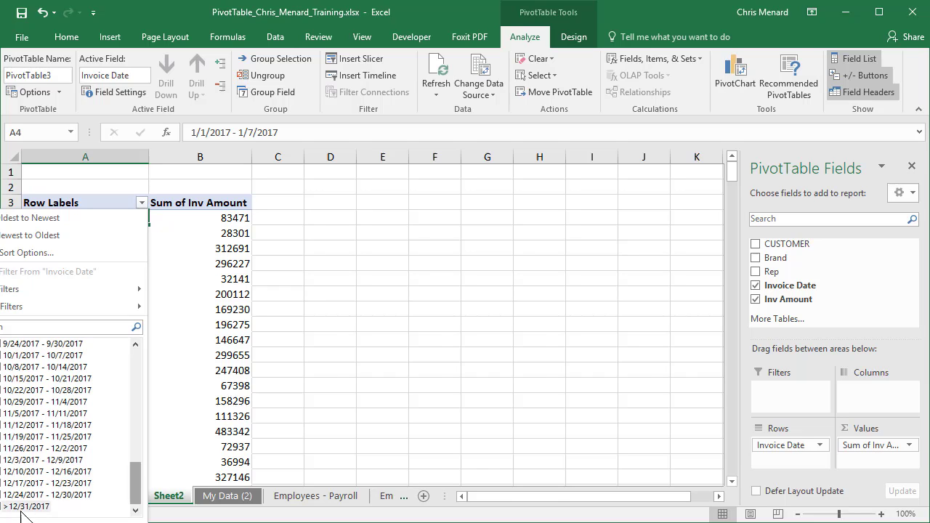
key(Return)
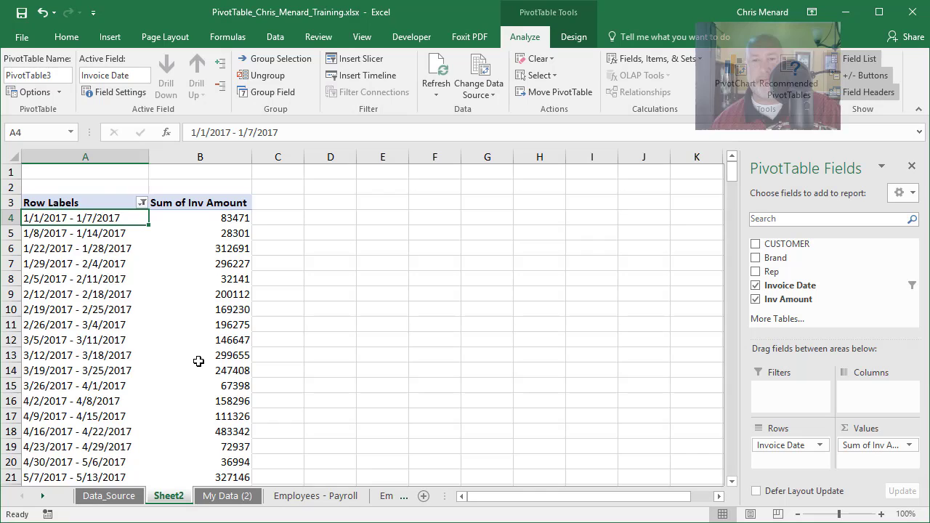
- Check the PivotTable's Grand Total of invoice amounts in cell B55
scroll(201, 363, down, 5)
scroll(201, 364, down, 9)
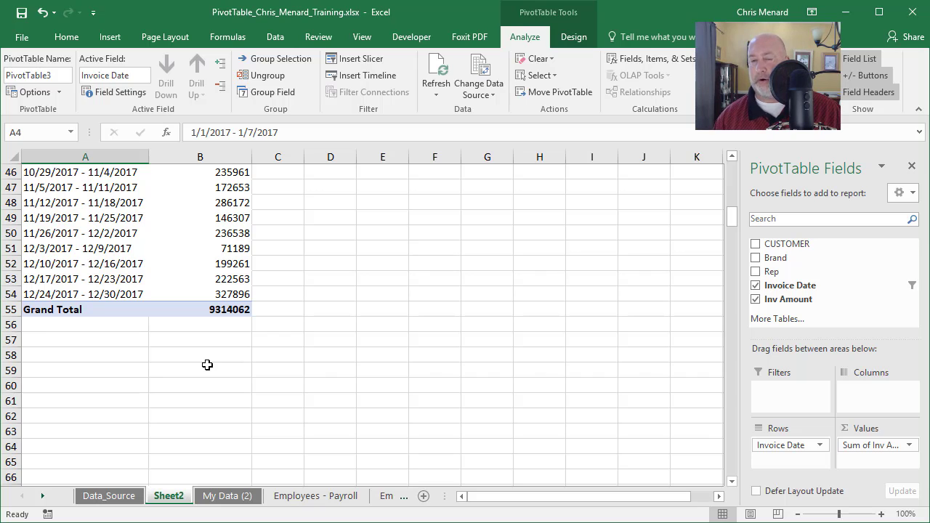
click(199, 314)
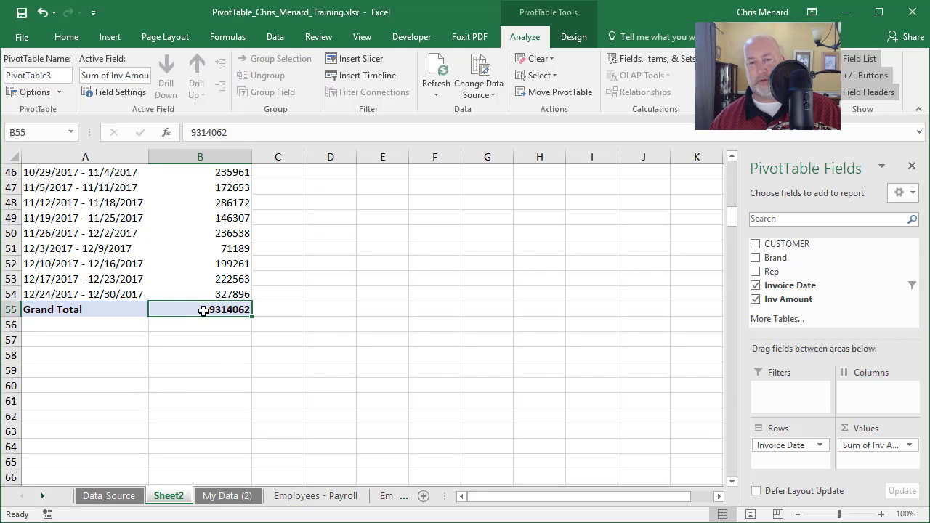
mouse_move(207, 311)
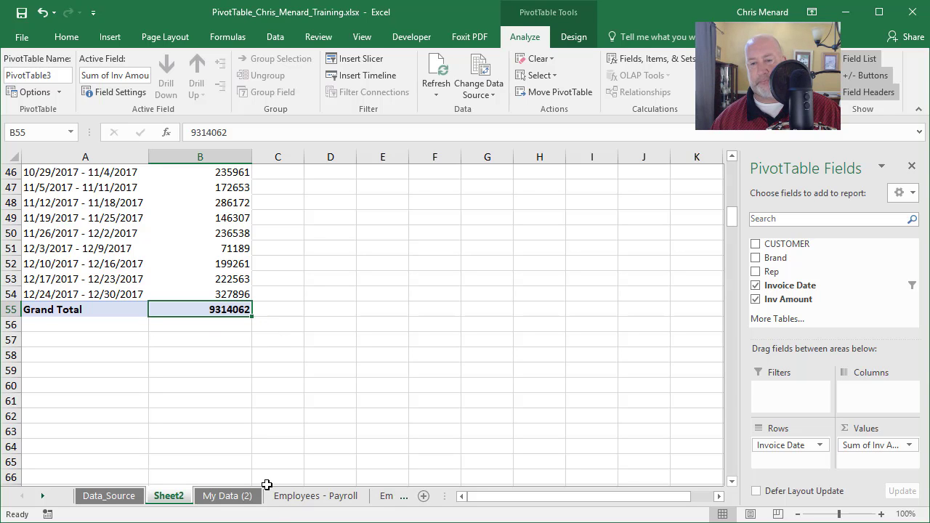
- Sort the table on the My Data (2) sheet by Invoice Date, oldest to newest
click(228, 496)
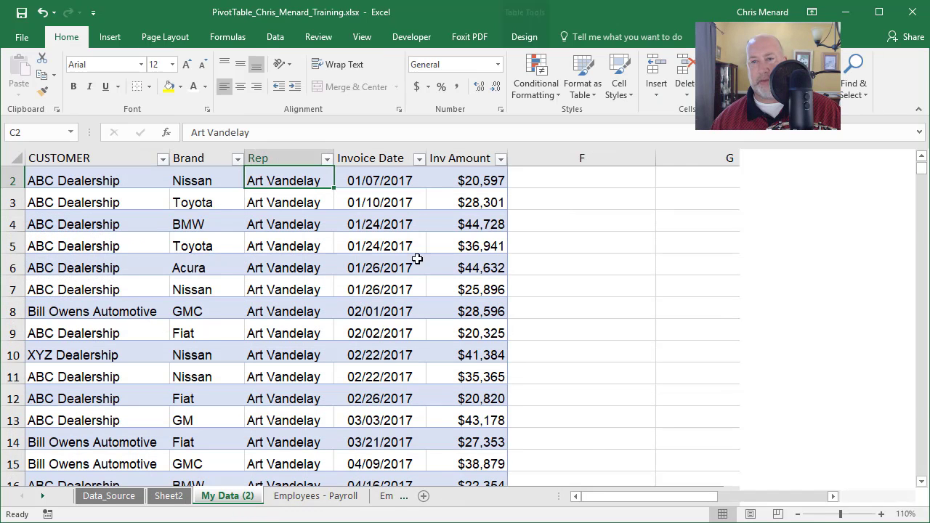
click(380, 176)
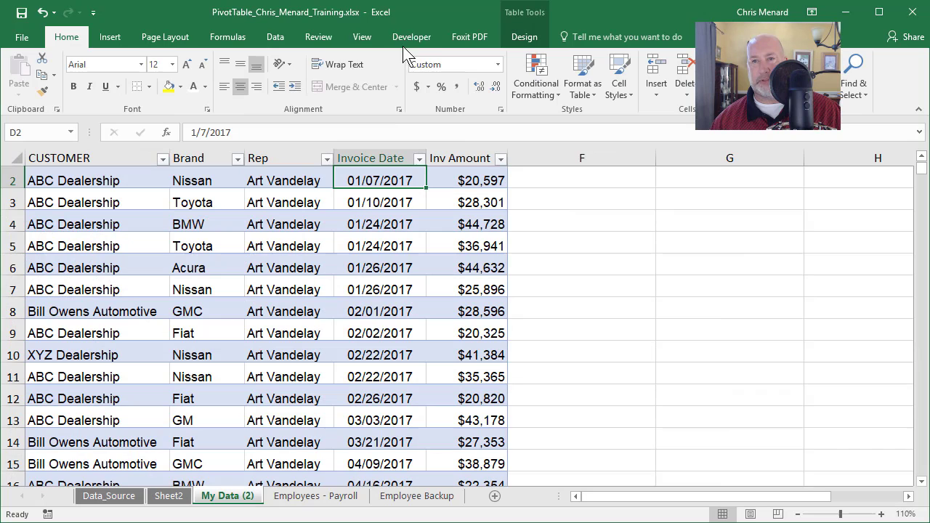
click(274, 37)
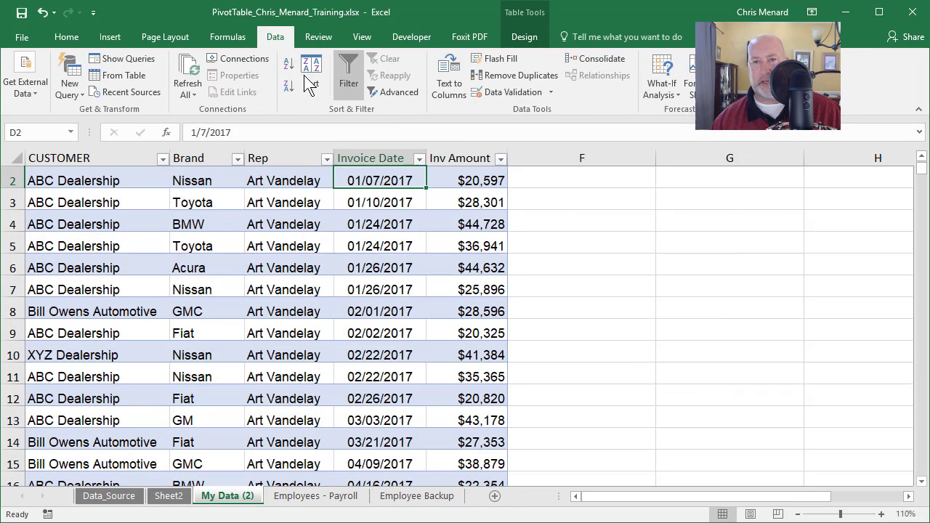
click(310, 82)
click(350, 246)
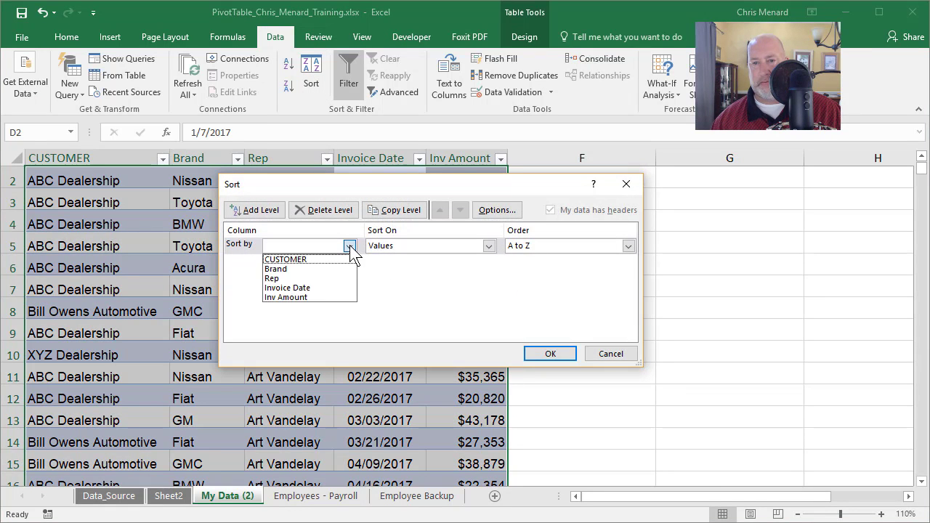
click(310, 290)
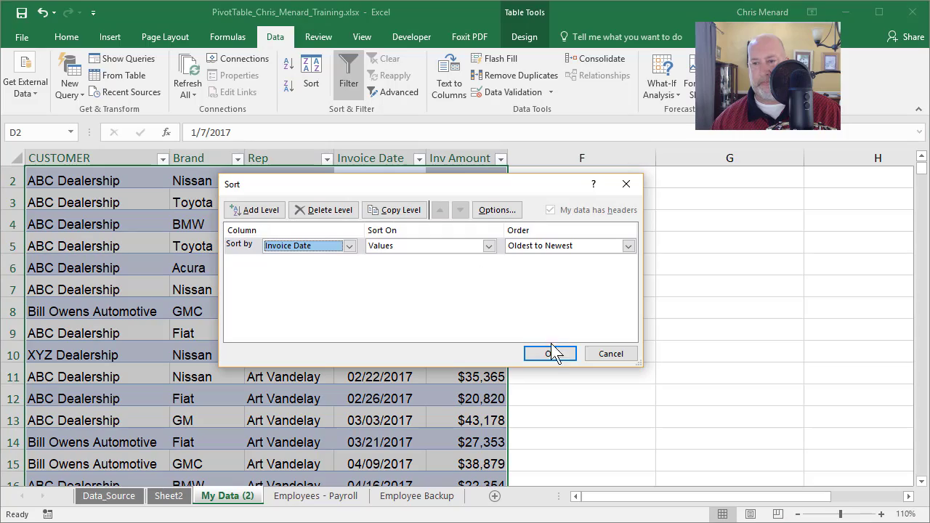
click(550, 354)
- Select the 2017 invoice amounts in E2:E298 to check their sum
drag(468, 182, 509, 480)
click(455, 303)
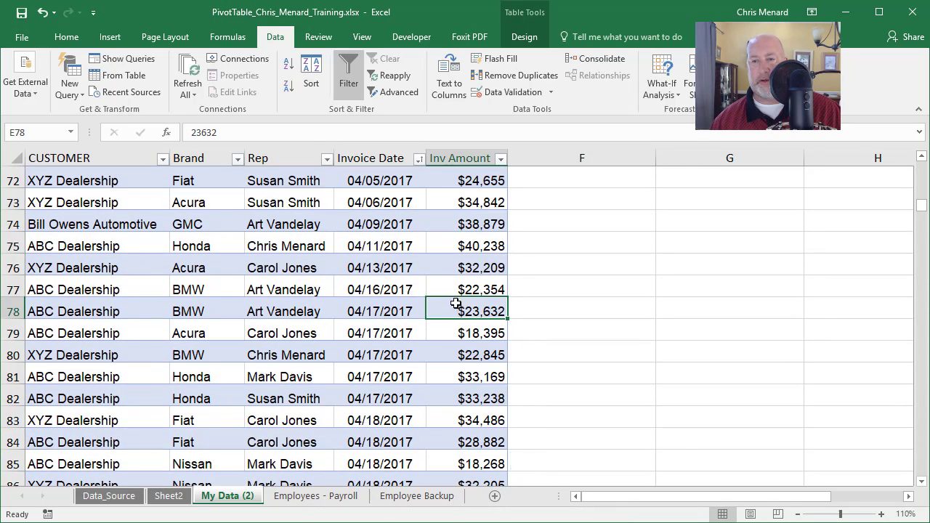
scroll(540, 328, up, 20)
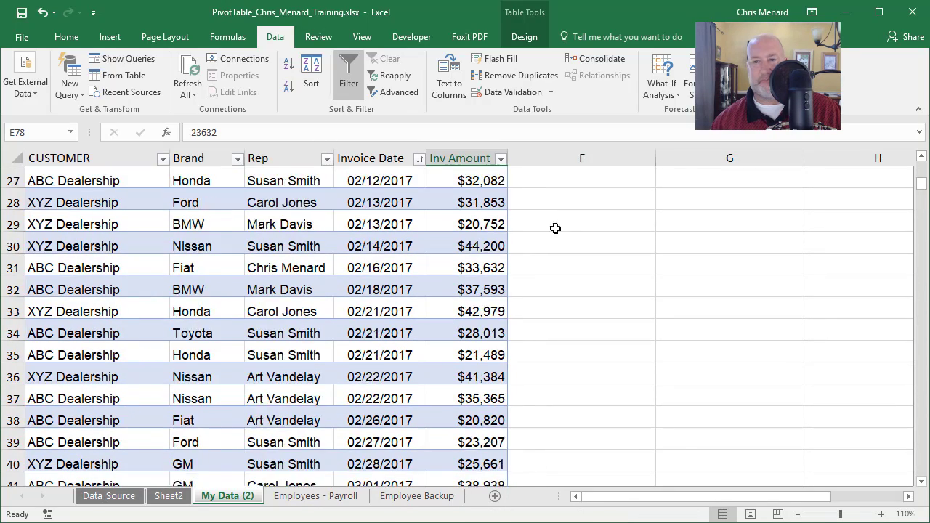
scroll(519, 197, up, 3)
drag(480, 202, 471, 286)
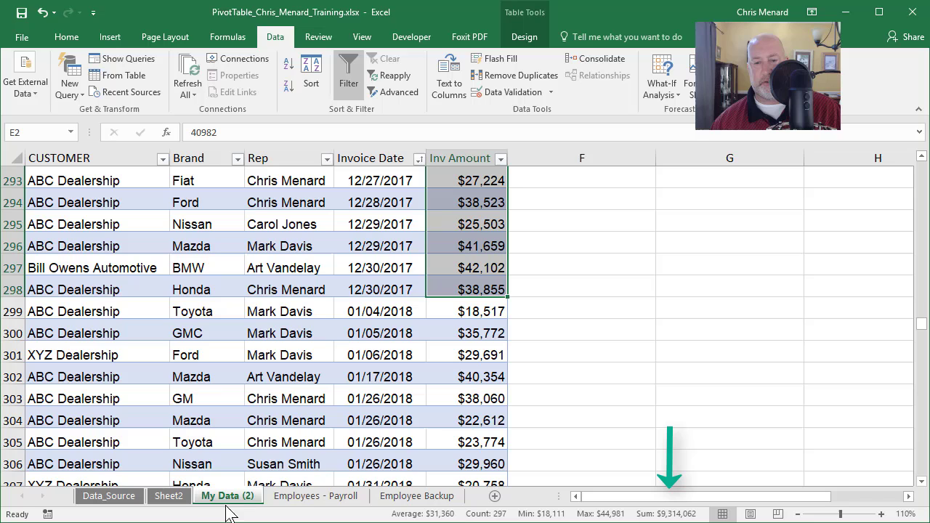
- Return to Sheet2 to compare the PivotTable's Grand Total and review the weekly invoice amounts
click(175, 500)
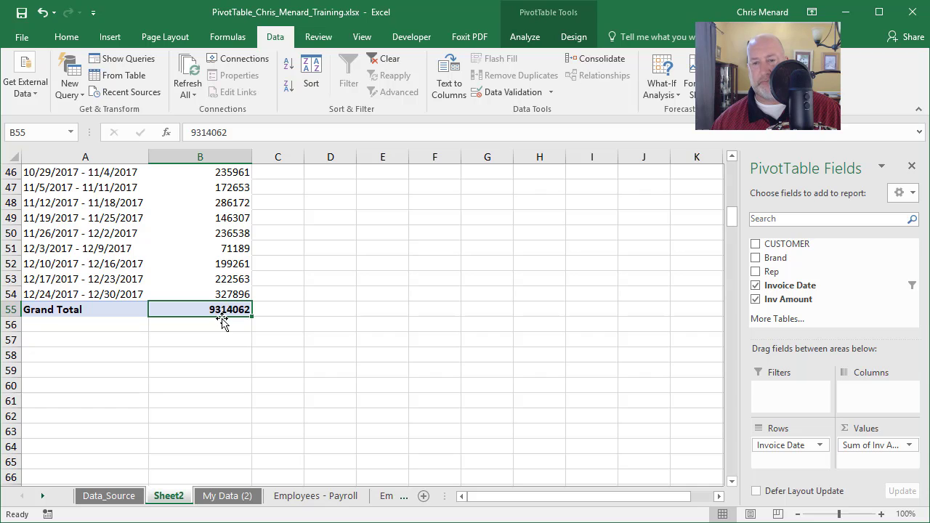
scroll(222, 323, up, 13)
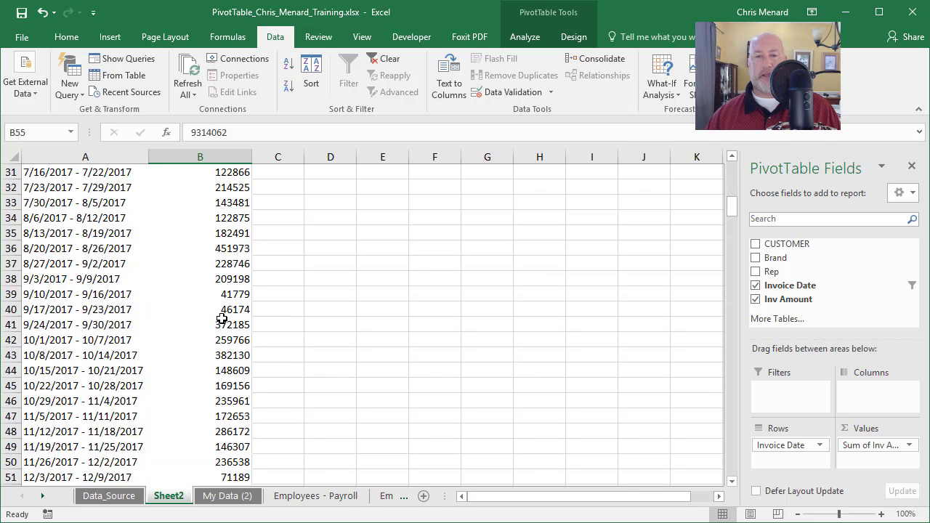
mouse_move(221, 319)
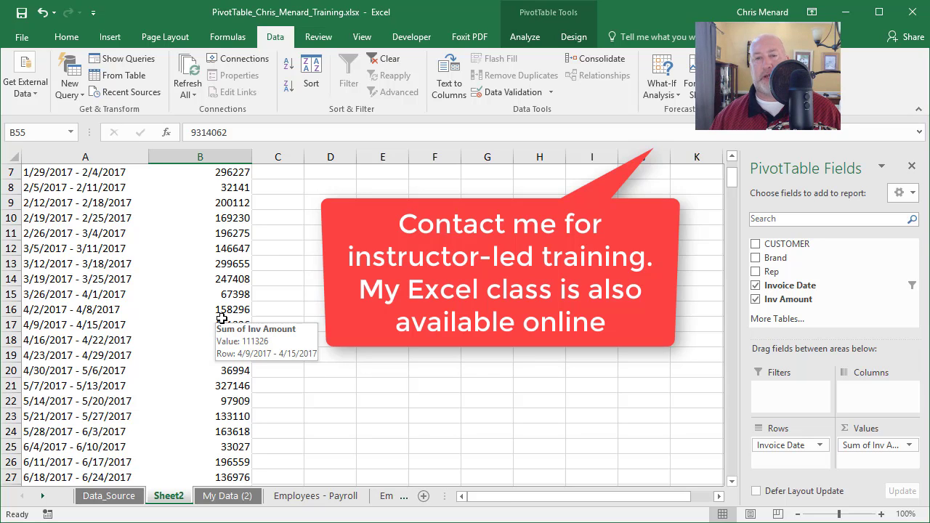
scroll(221, 319, up, 2)
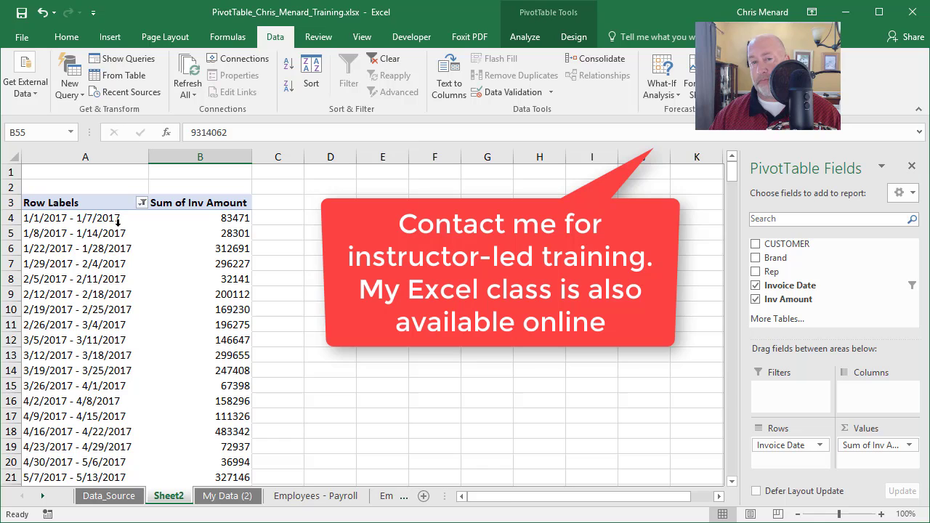
mouse_move(165, 227)
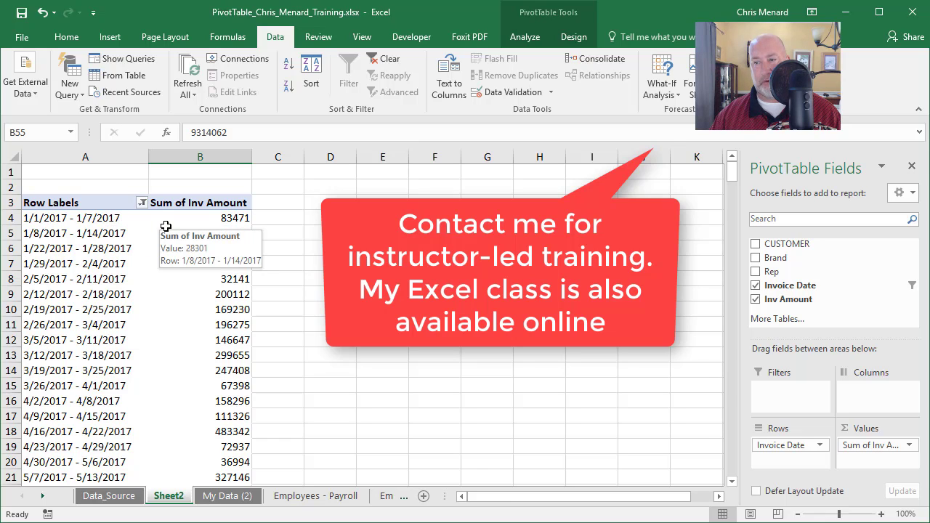
mouse_move(175, 242)
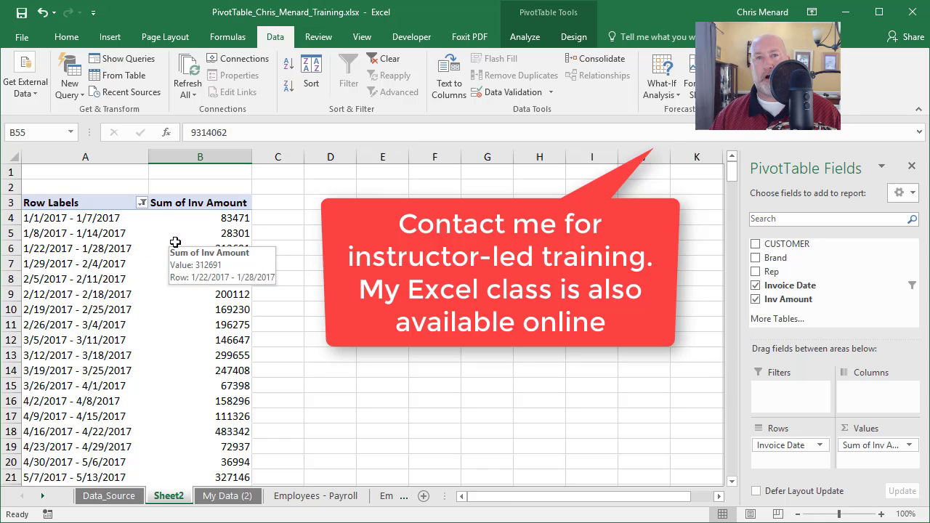